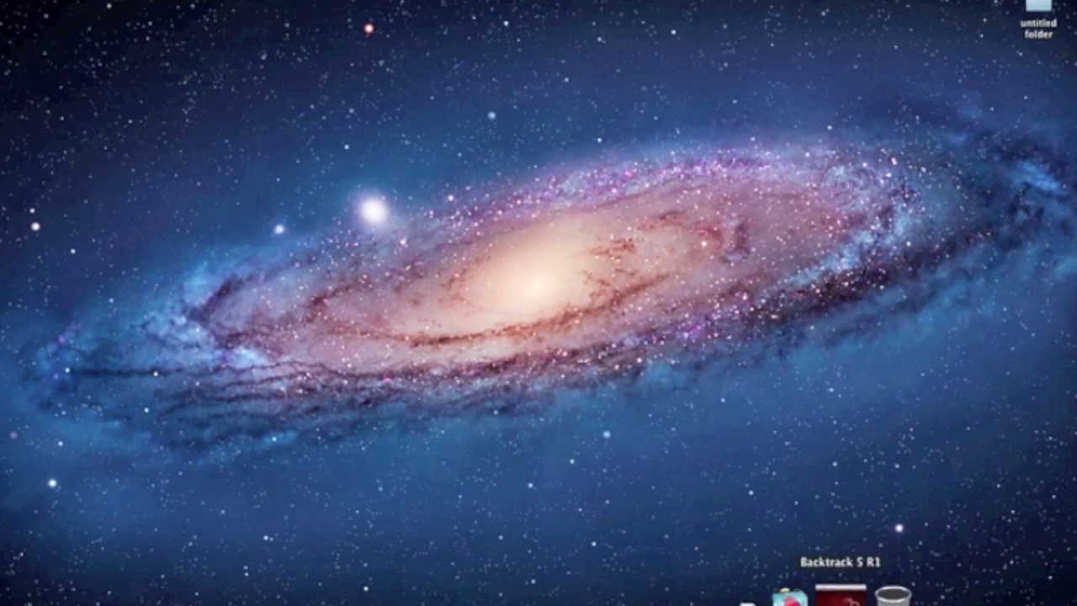
Open the Backtrack 5 R1 virtual machine window from the Dock
{"action": "left_click", "coordinate": [843, 593]}
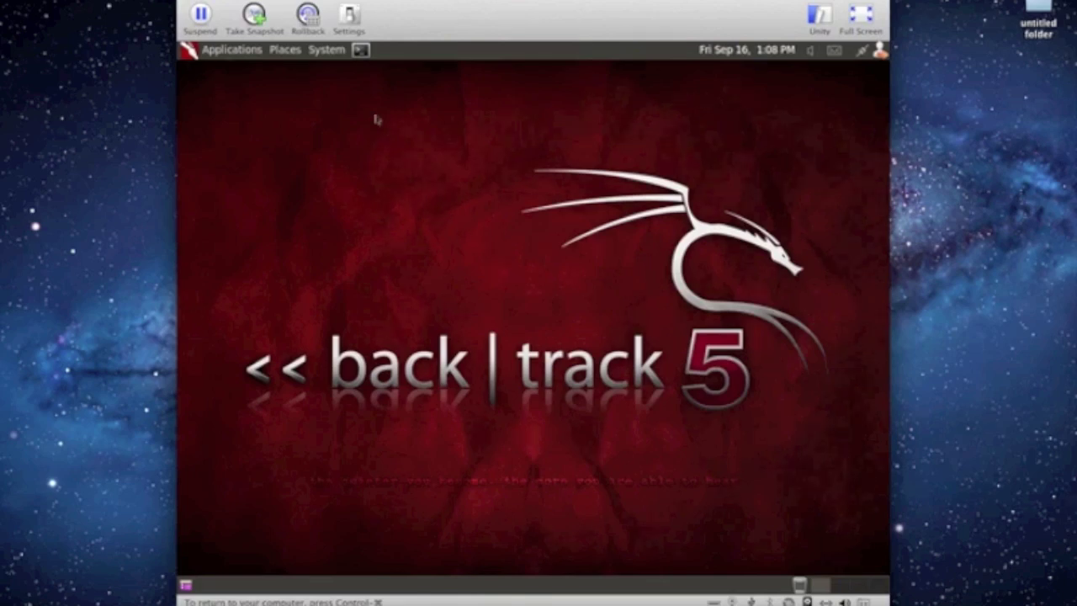
In a new terminal, run lsusb and highlight the RTL8187 adapter in the output
{"action": "left_click", "coordinate": [359, 49]}
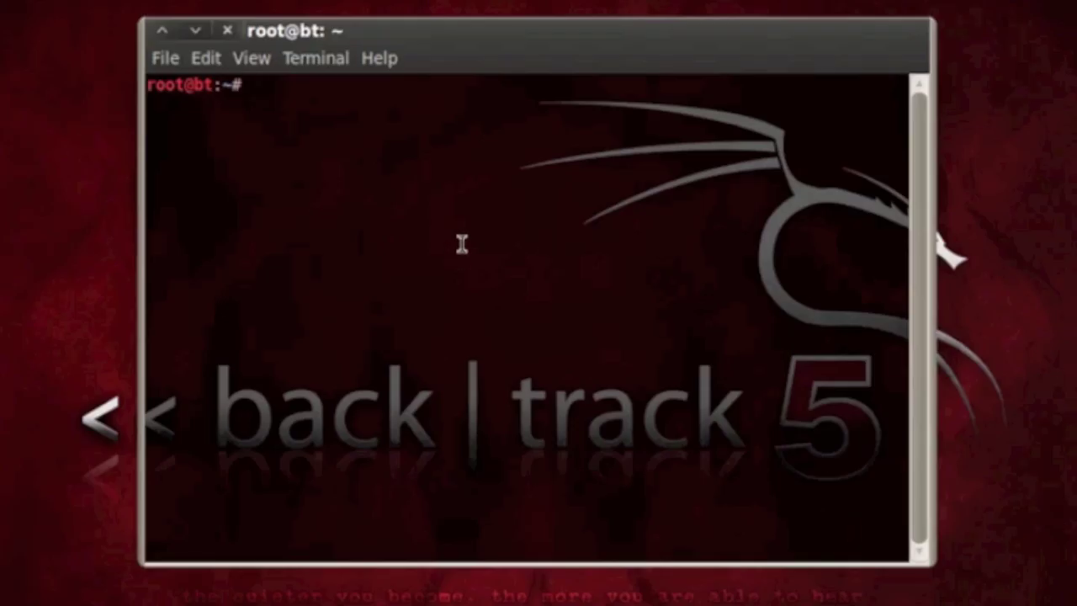
{"action": "type", "text": "lsusb"}
{"action": "key", "text": "Return"}
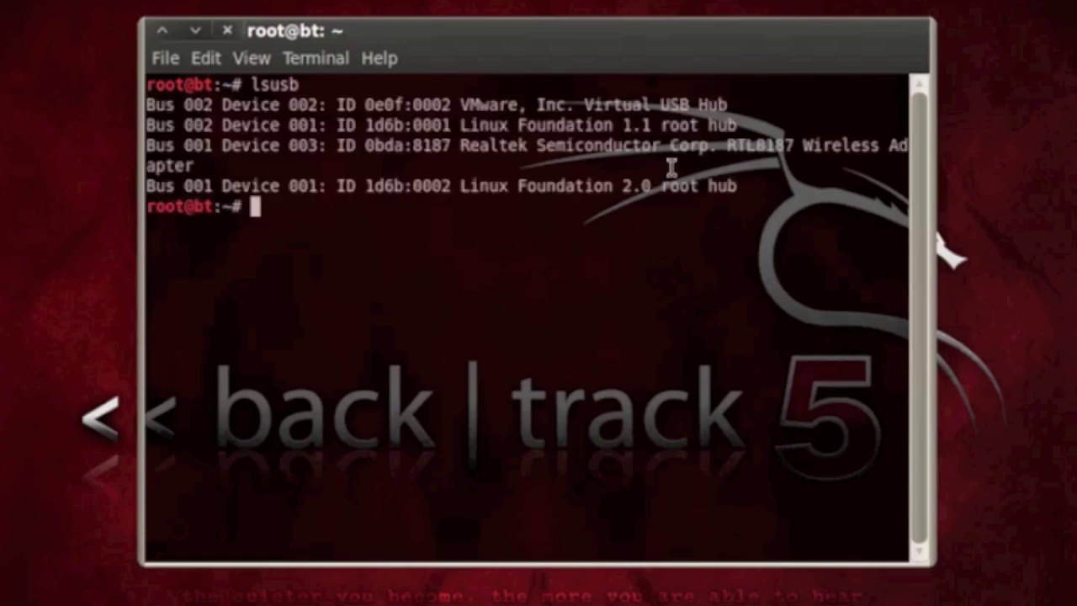
{"action": "left_click_drag", "start_coordinate": [718, 146], "coordinate": [796, 150]}
{"action": "left_click", "coordinate": [788, 224]}
Clear the screen, run ifconfig to highlight wlan0, and open a second terminal window
{"action": "type", "text": "clear"}
{"action": "key", "text": "Return"}
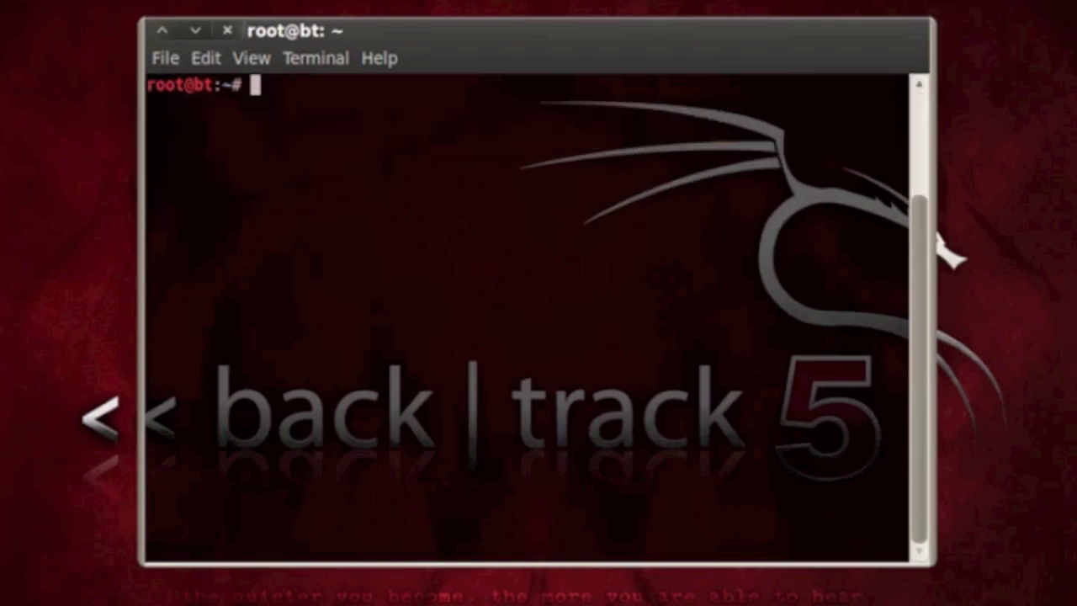
{"action": "type", "text": "ifconfig"}
{"action": "key", "text": "Return"}
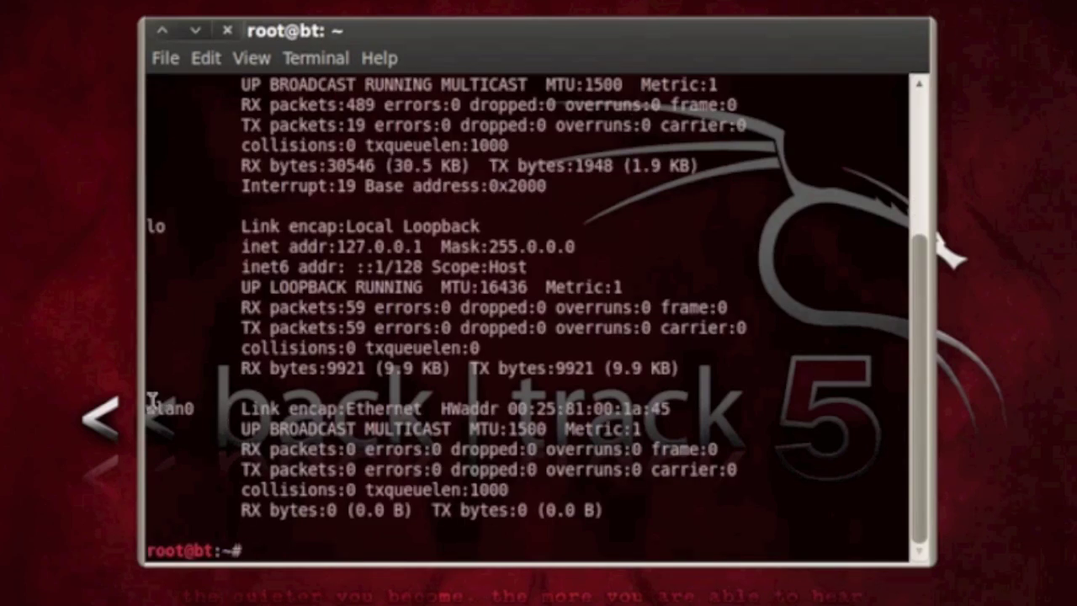
{"action": "left_click_drag", "start_coordinate": [150, 408], "coordinate": [197, 408]}
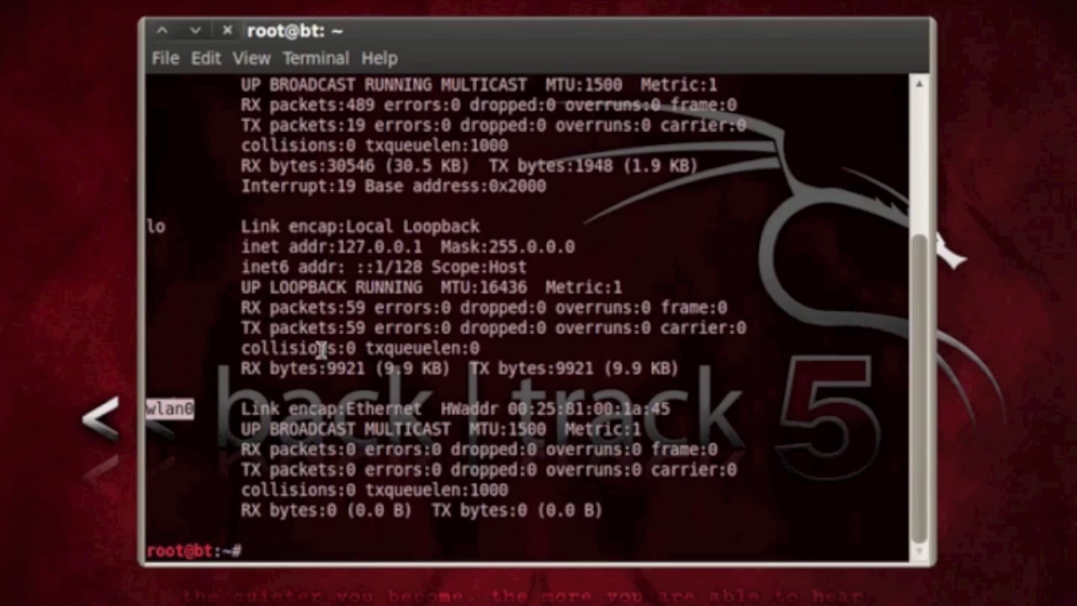
{"action": "key", "text": "ctrl+shift+n"}
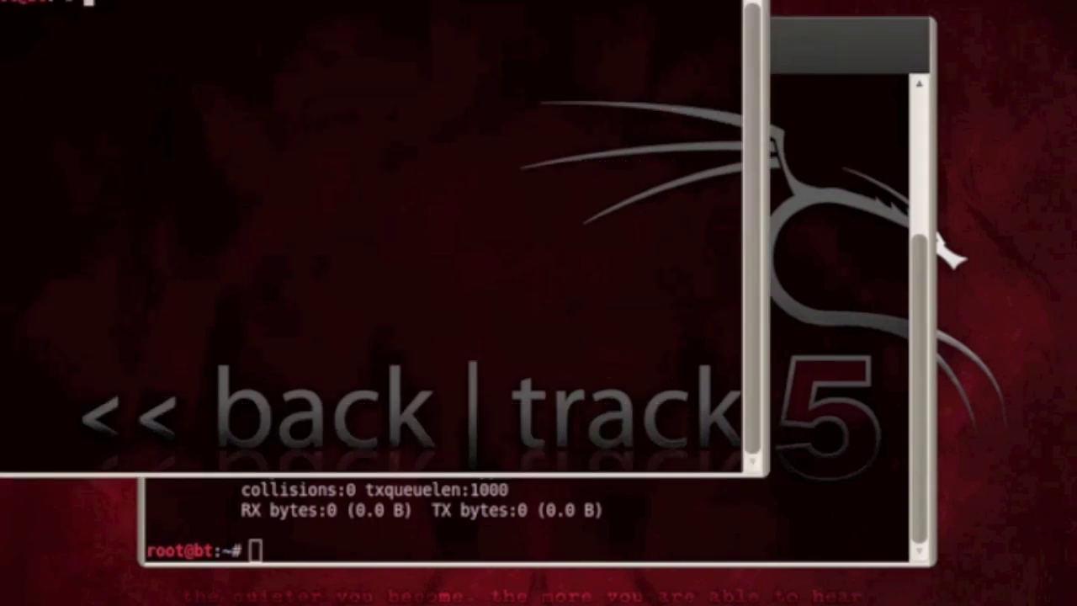
{"action": "type", "text": "cd /etc/dhcp3/modprobe.d/"}
{"action": "key", "text": "Return"}
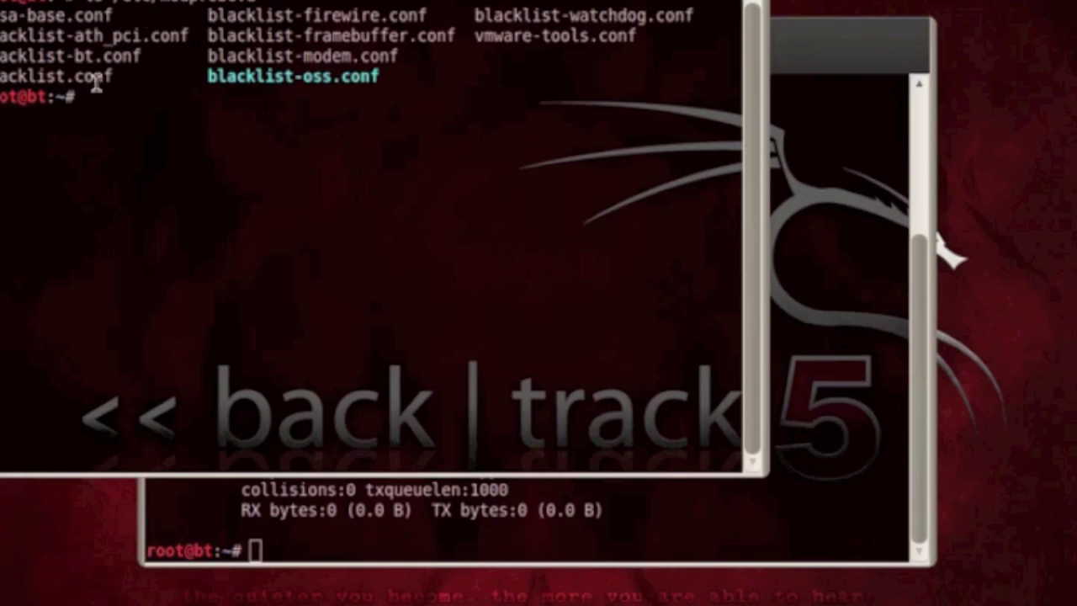
{"action": "double_click", "coordinate": [117, 78]}
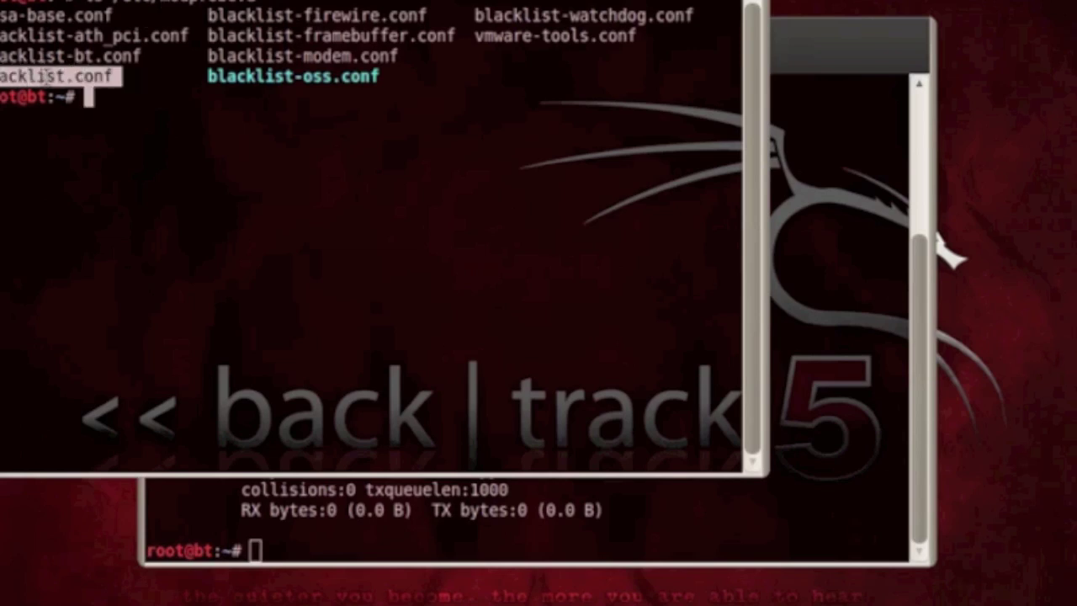
{"action": "left_click", "coordinate": [110, 97]}
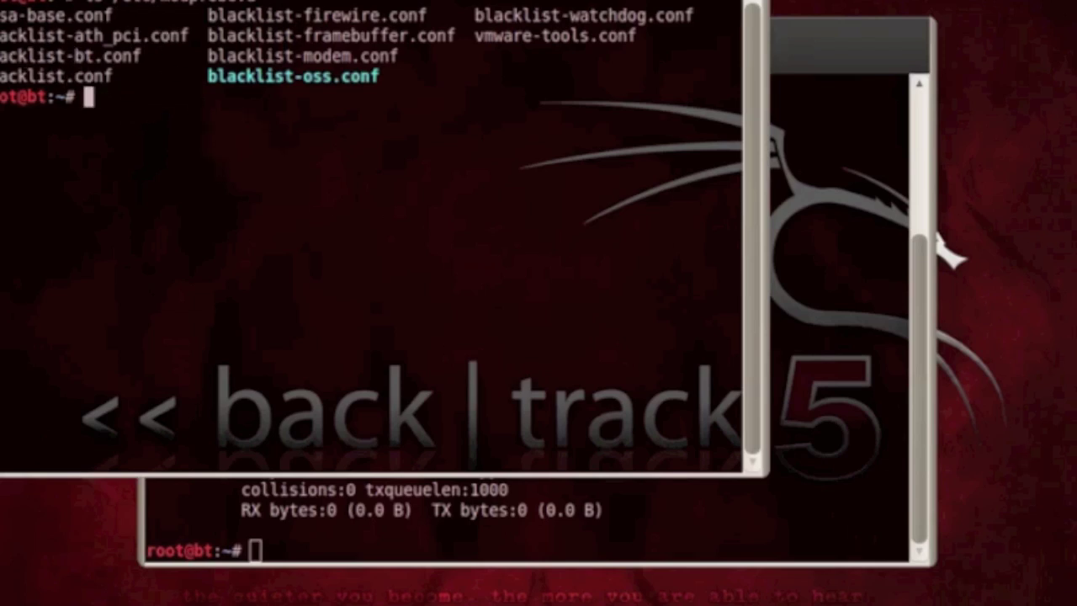
{"action": "key", "text": "ctrl+d"}
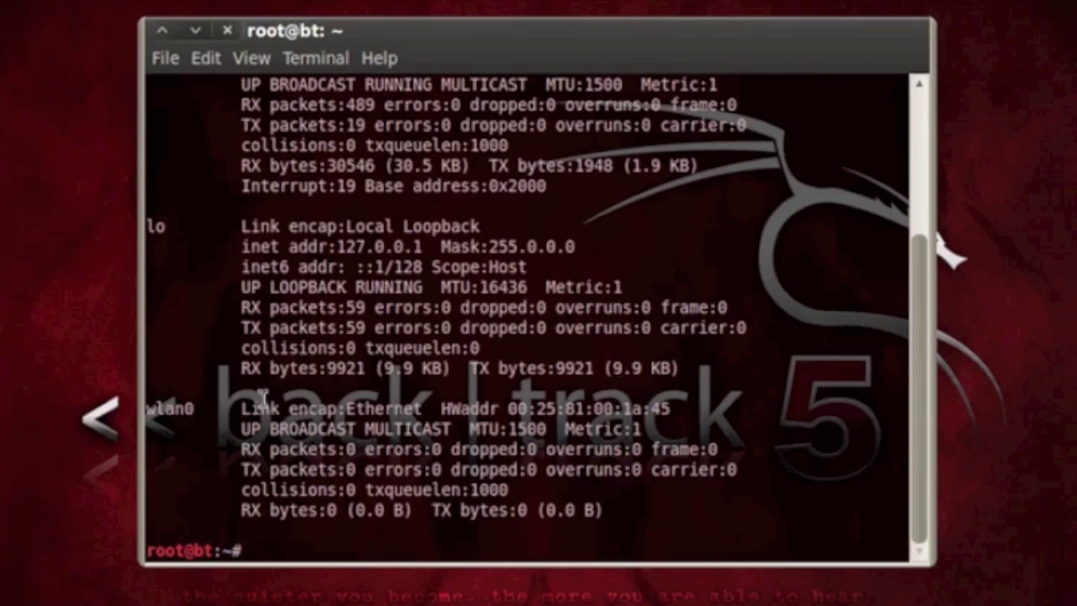
Check iwconfig, remove the mon0 monitor interface with 'airmon-ng stop mon0', then clear the screen
{"action": "type", "text": "iwconfig"}
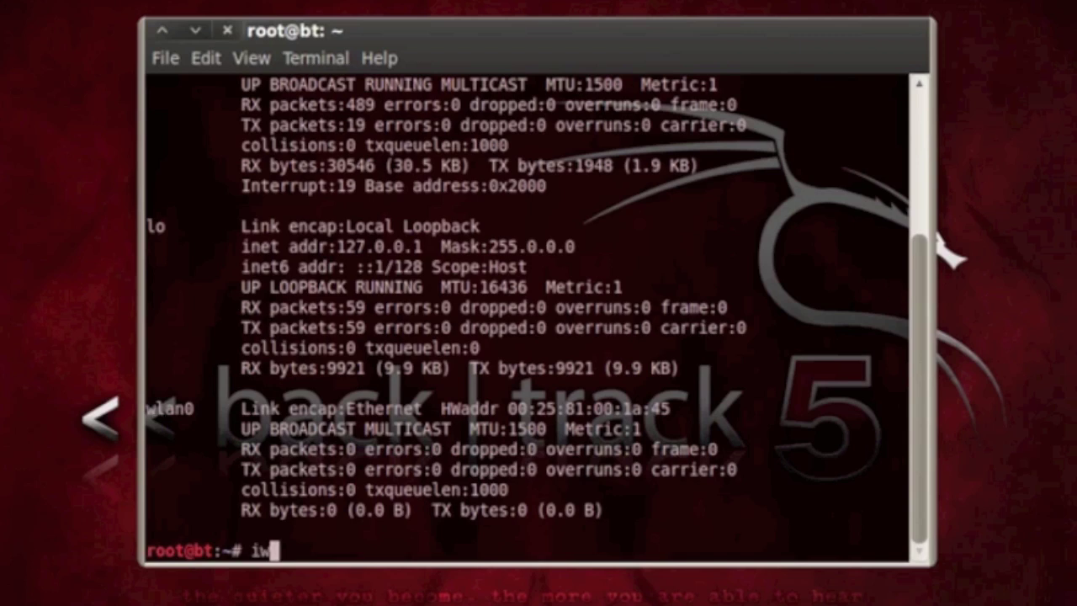
{"action": "key", "text": "Return"}
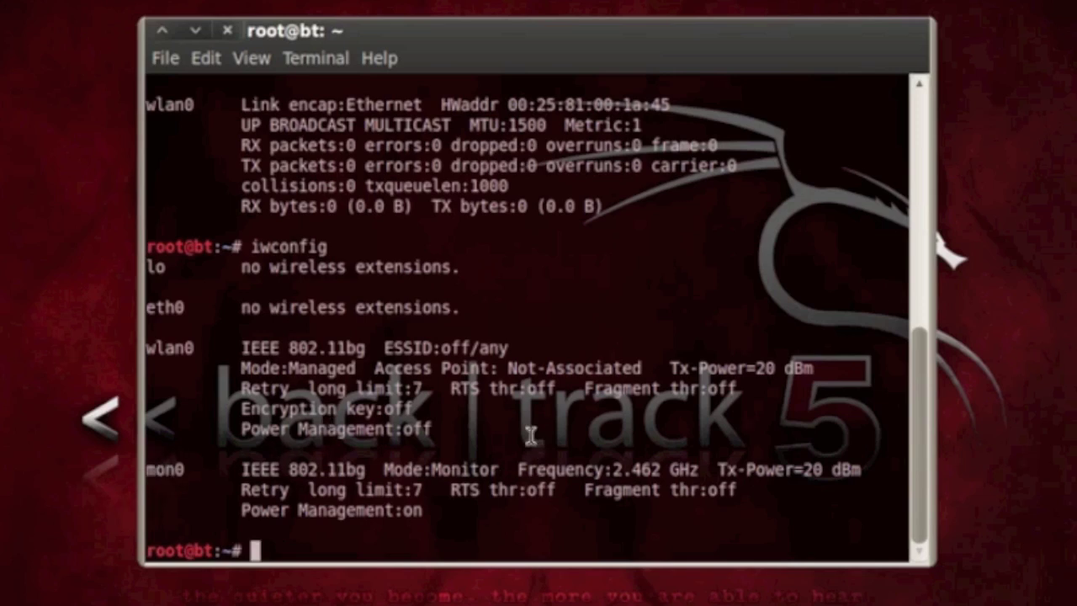
{"action": "type", "text": "airmo"}
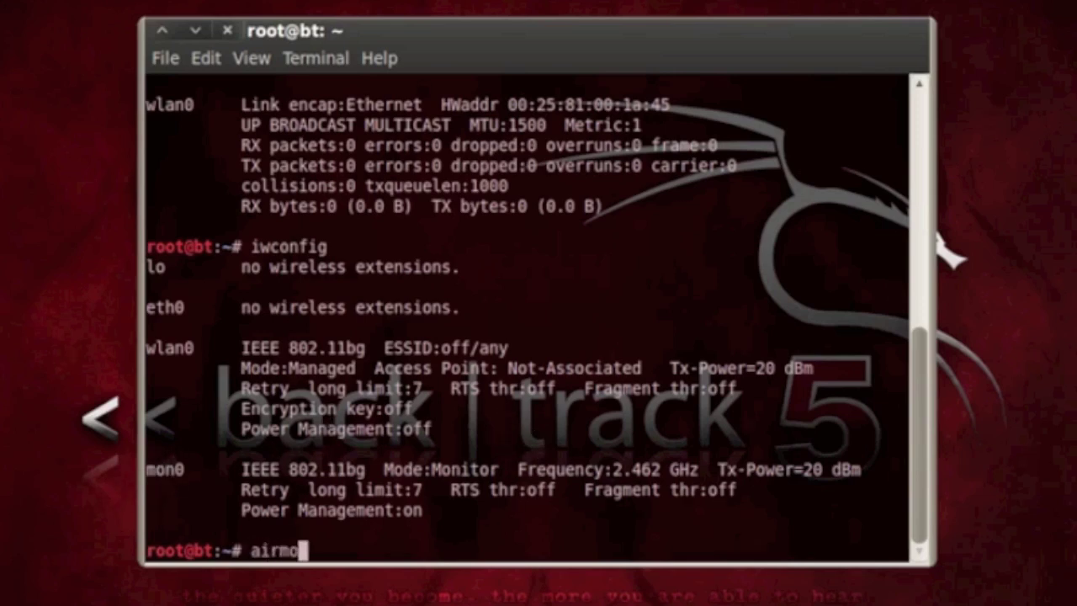
{"action": "type", "text": "n-ng "}
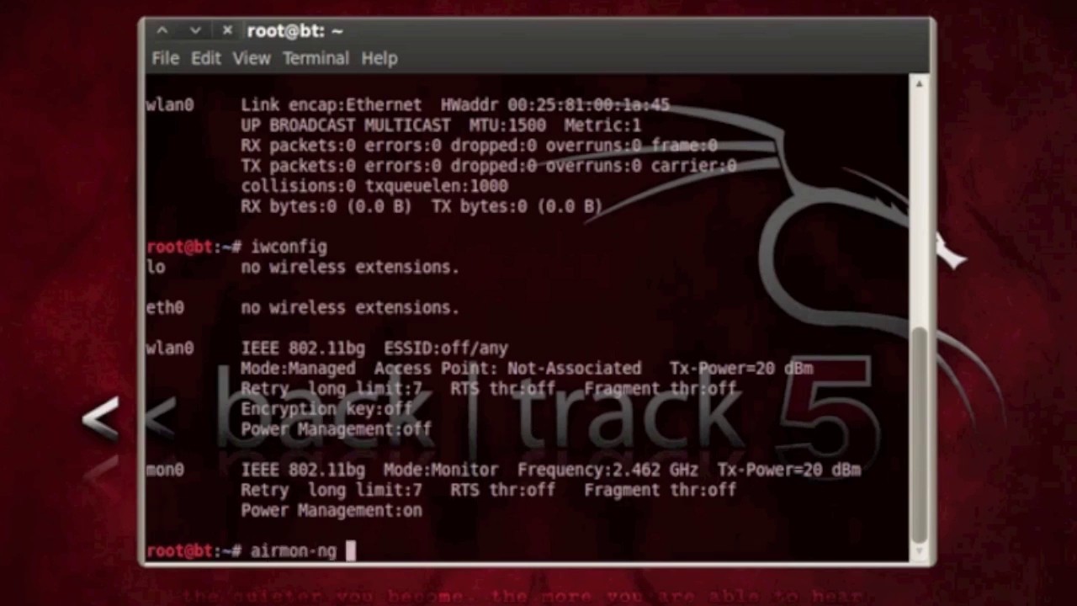
{"action": "type", "text": "stop mon0"}
{"action": "key", "text": "Return"}
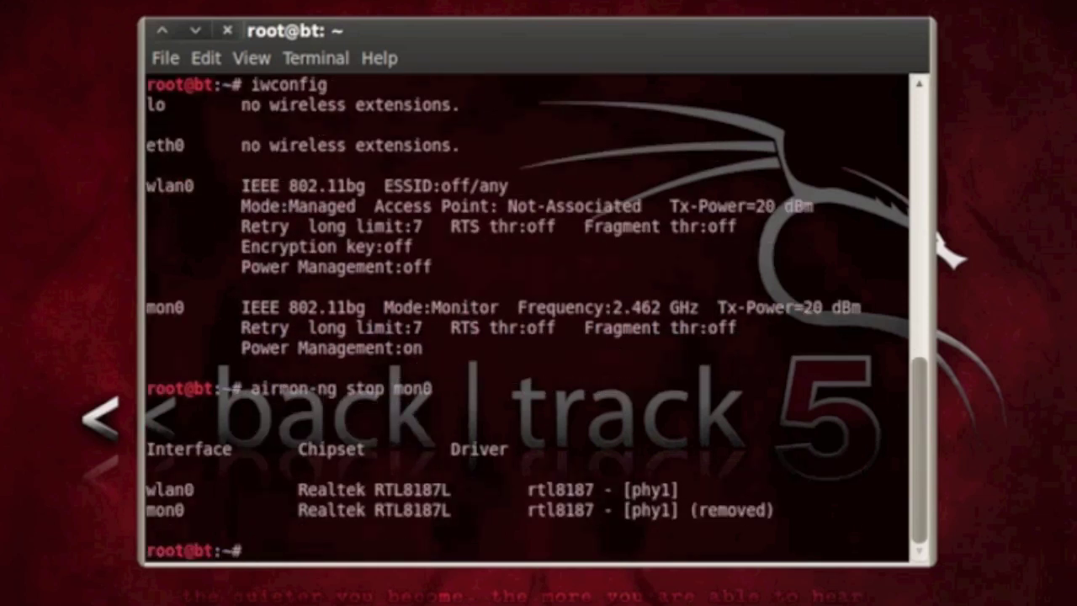
{"action": "type", "text": "clear"}
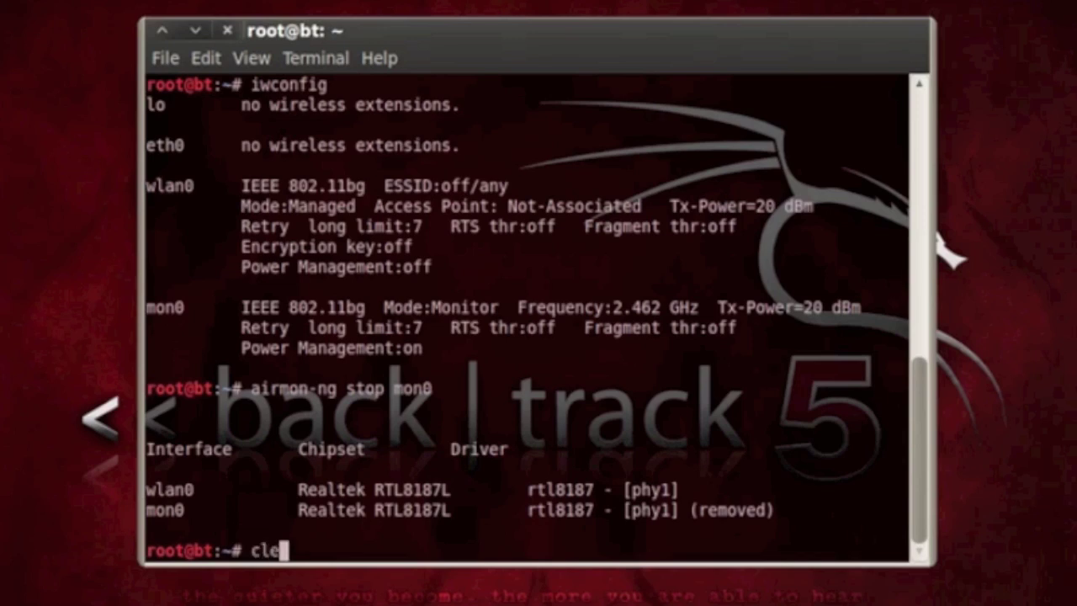
{"action": "key", "text": "Return"}
{"action": "type", "text": "iwconfig"}
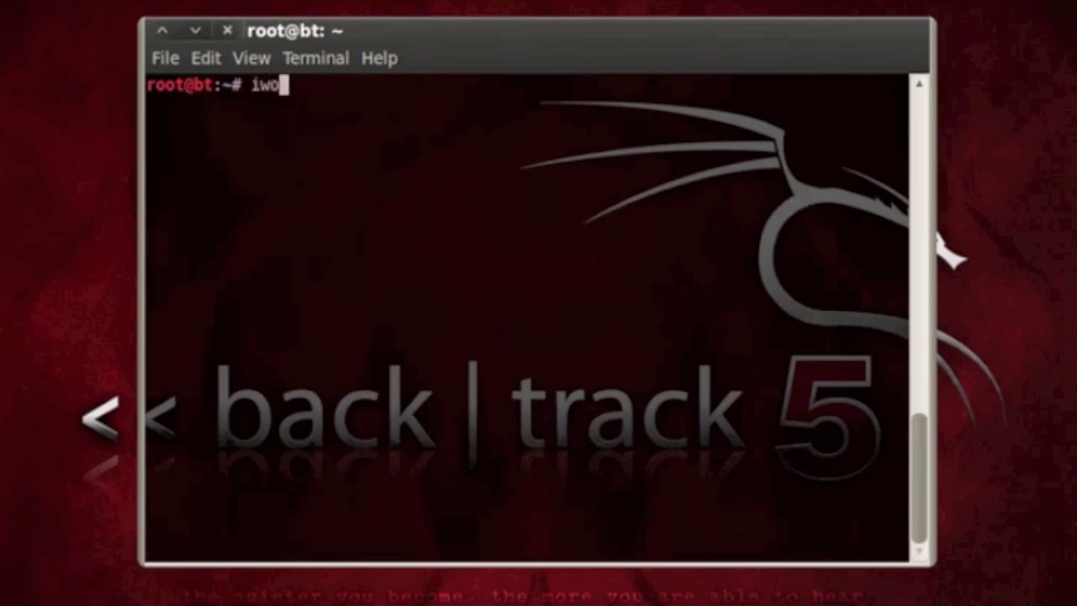
Run iwconfig and highlight wlan0's Tx-Power=20 dBm value in Managed mode
{"action": "key", "text": "Return"}
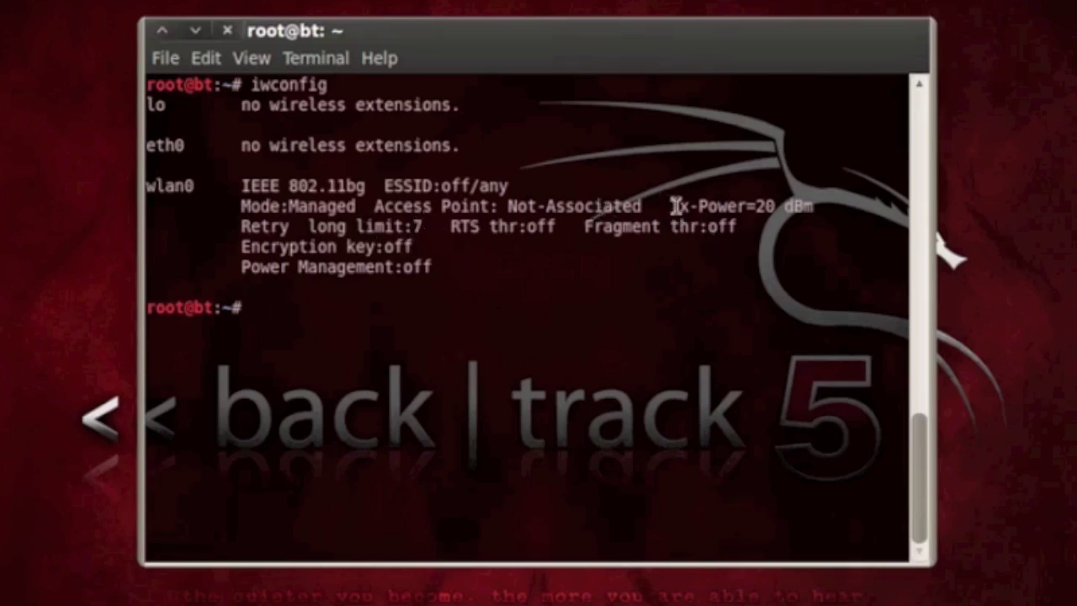
{"action": "left_click_drag", "start_coordinate": [670, 207], "coordinate": [823, 210]}
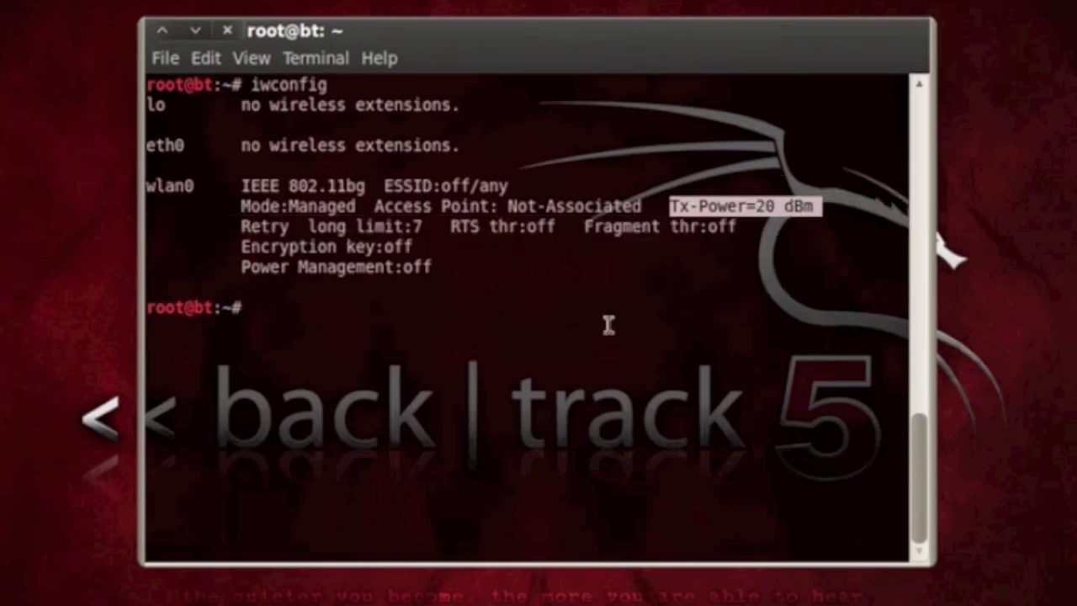
{"action": "left_click", "coordinate": [608, 326]}
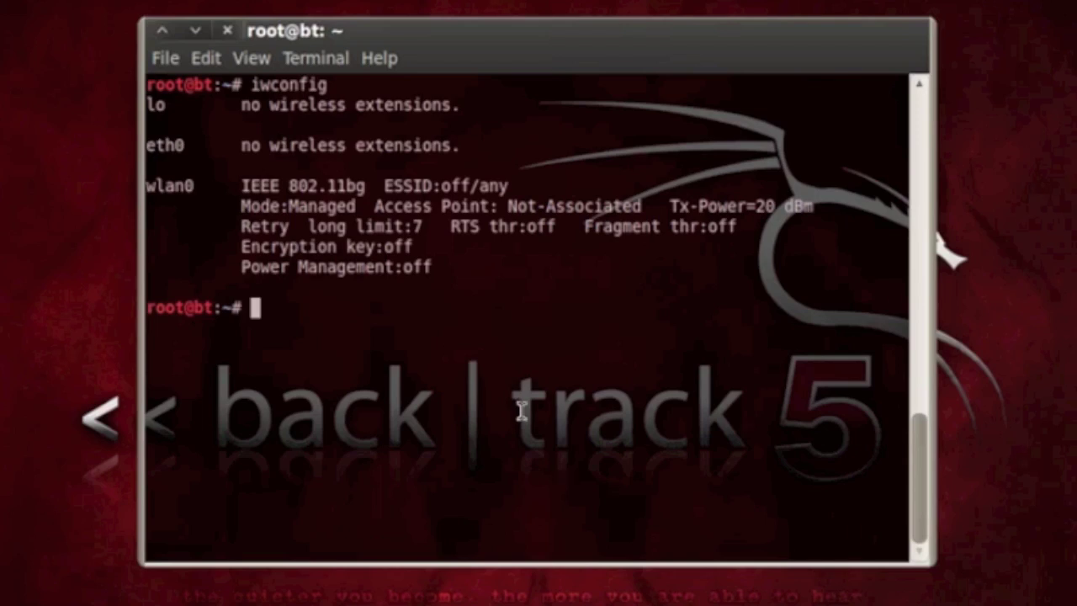
{"action": "left_click_drag", "start_coordinate": [668, 206], "coordinate": [806, 215]}
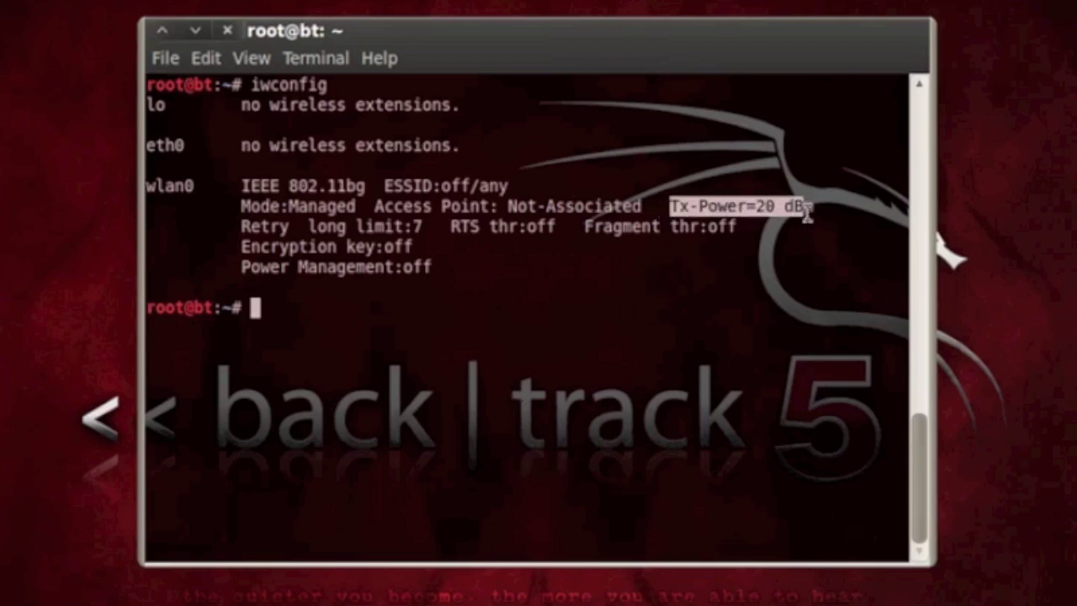
{"action": "double_click", "coordinate": [610, 321]}
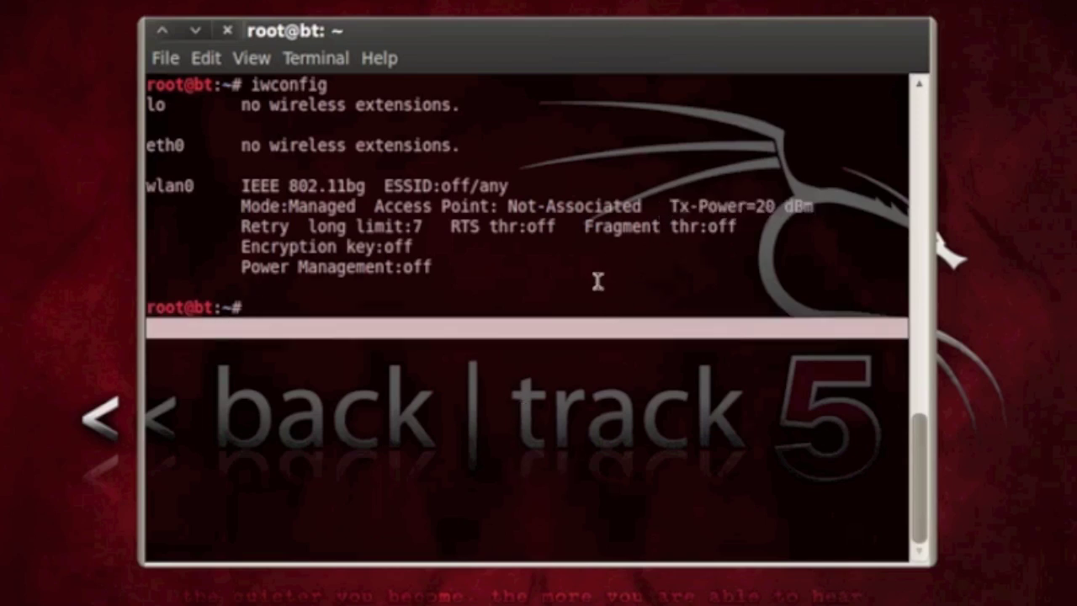
{"action": "left_click_drag", "start_coordinate": [597, 282], "coordinate": [548, 308]}
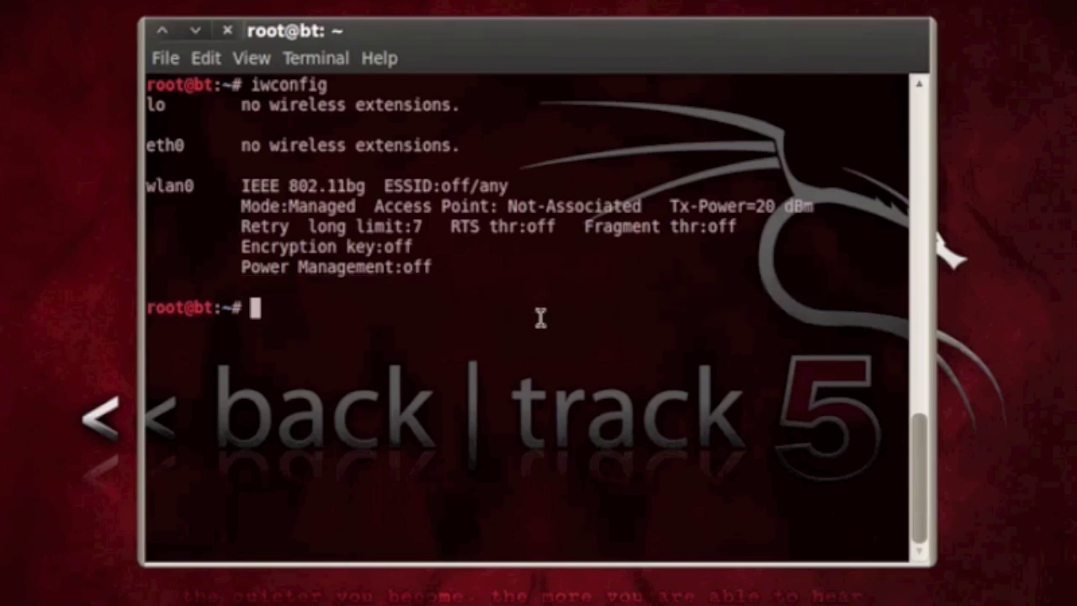
{"action": "left_click_drag", "start_coordinate": [367, 329], "coordinate": [363, 303]}
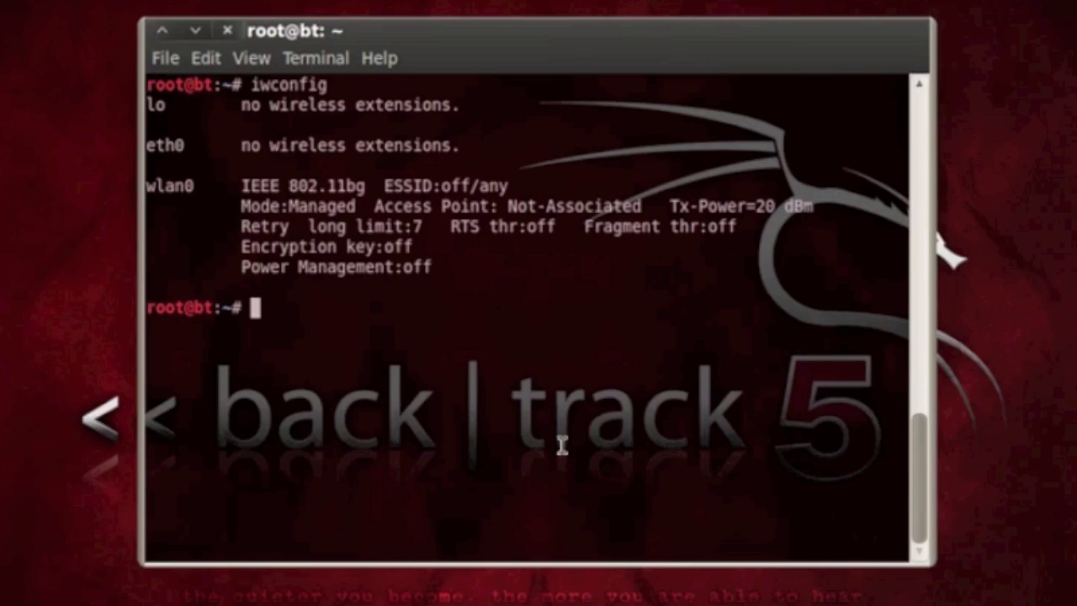
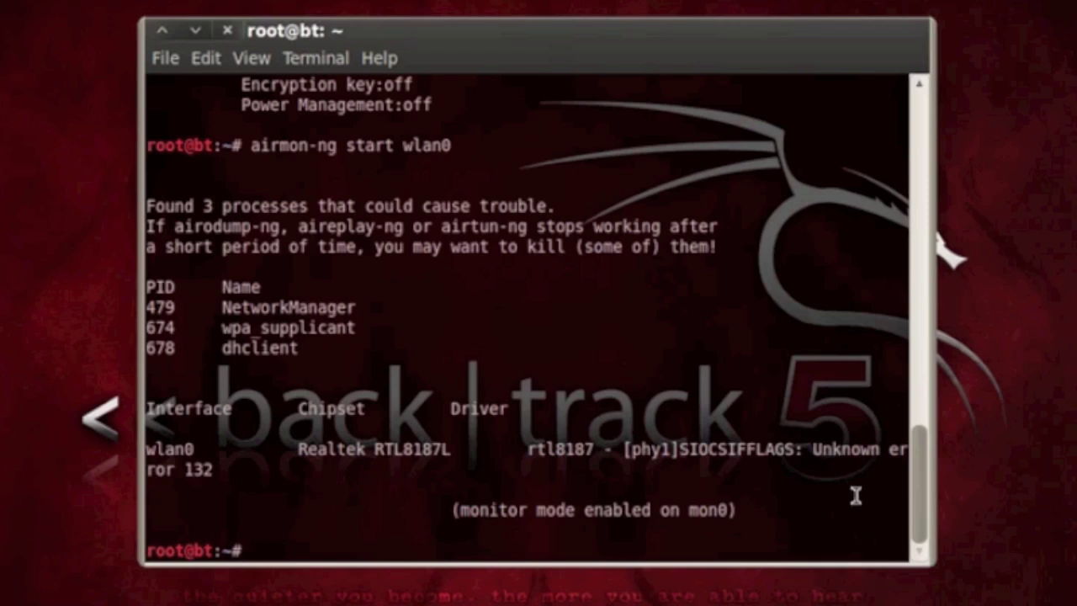
Enlarge the terminal, briefly highlight the SIOCSIFFLAGS error 132 line, then move the window up-left
{"action": "left_click_drag", "start_coordinate": [933, 562], "coordinate": [1065, 605]}
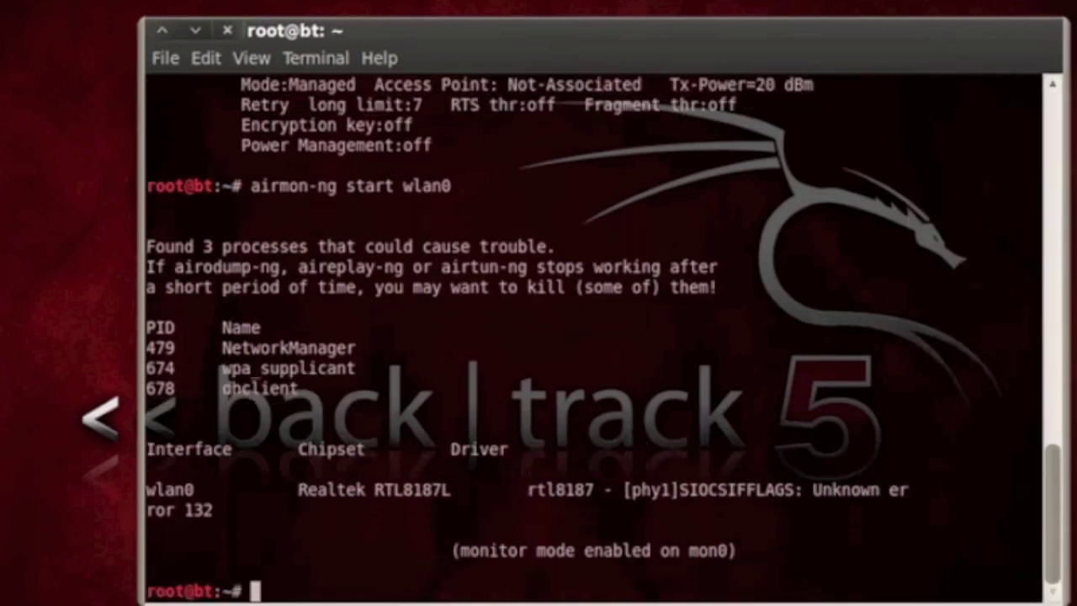
{"action": "left_click_drag", "start_coordinate": [680, 490], "coordinate": [876, 539]}
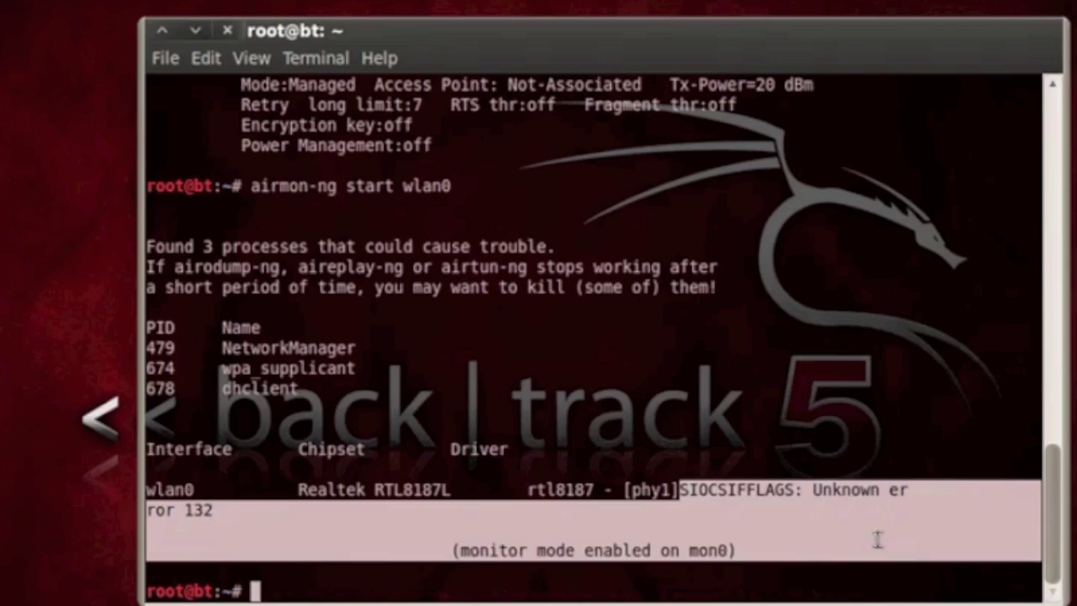
{"action": "left_click", "coordinate": [866, 514]}
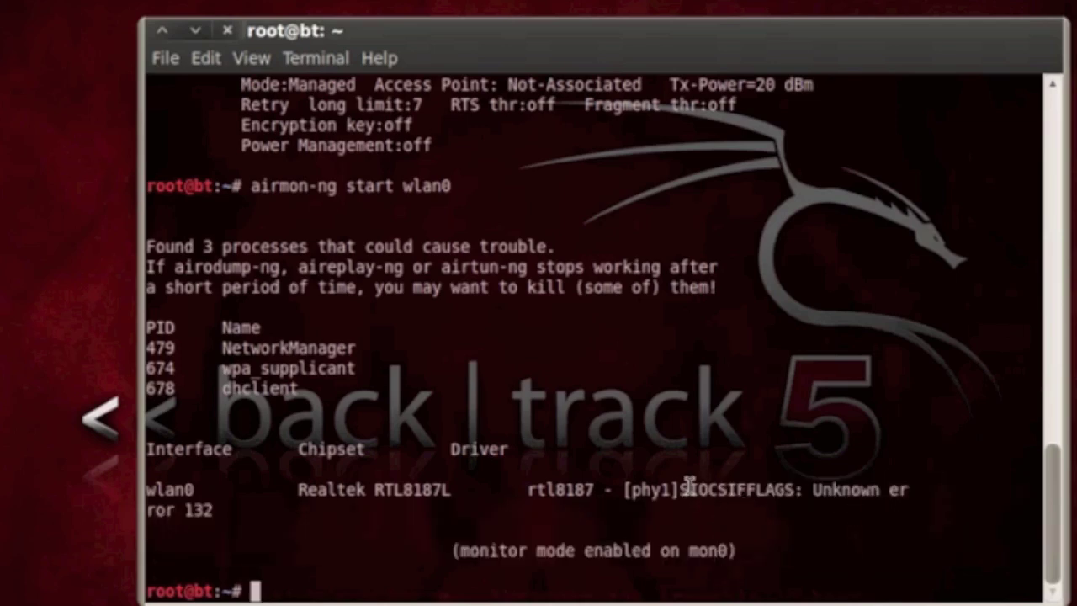
{"action": "left_click_drag", "start_coordinate": [680, 39], "coordinate": [613, 0]}
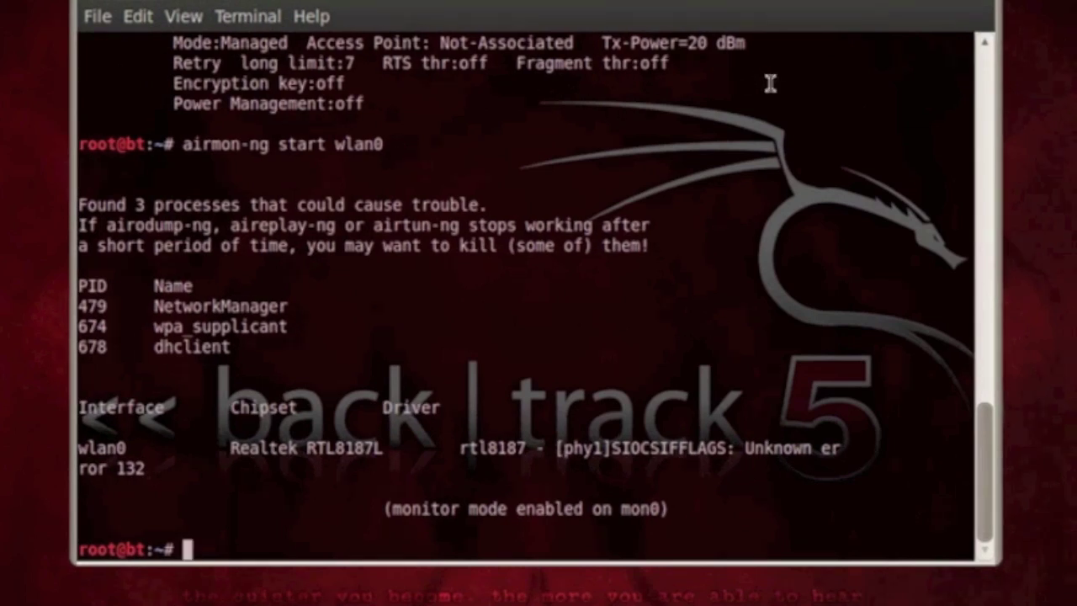
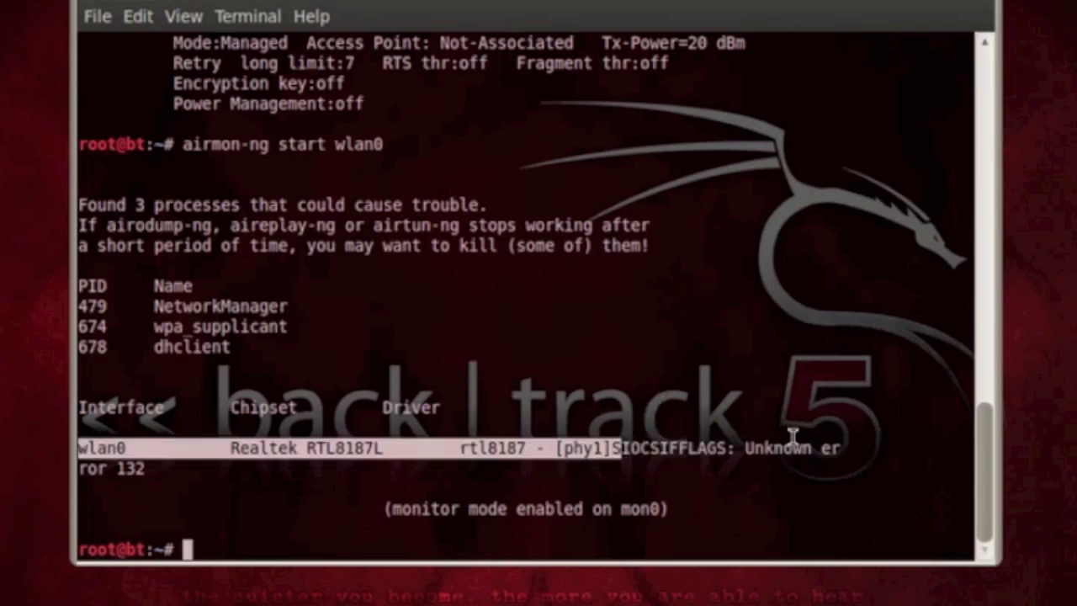
{"action": "left_click", "coordinate": [791, 435]}
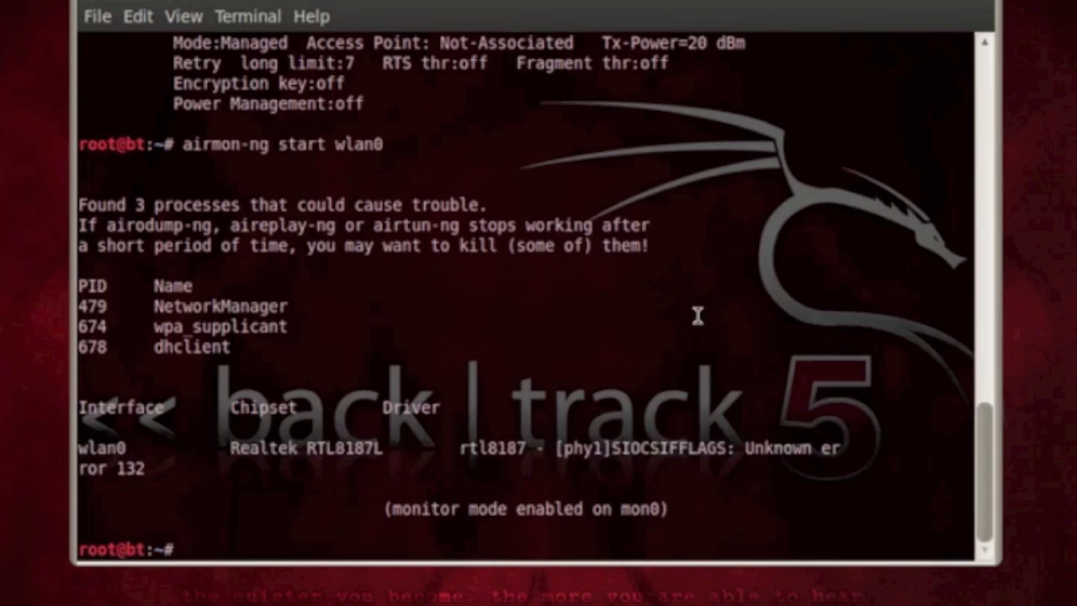
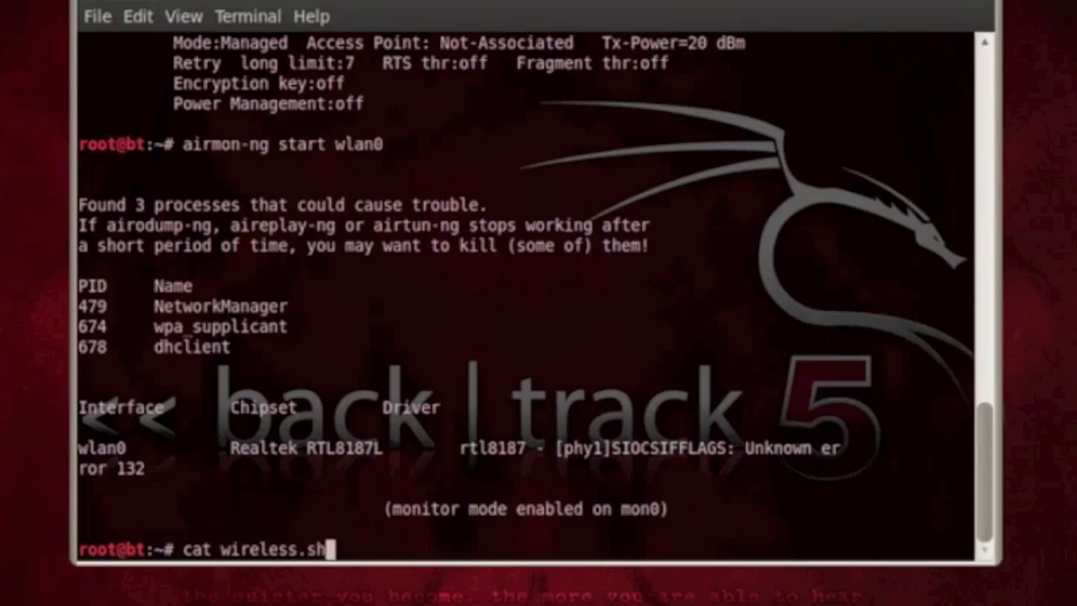
Print wireless.sh and highlight its #!/bin/bash, first echo and rmmod rtl8187 lines
{"action": "key", "text": "Return"}
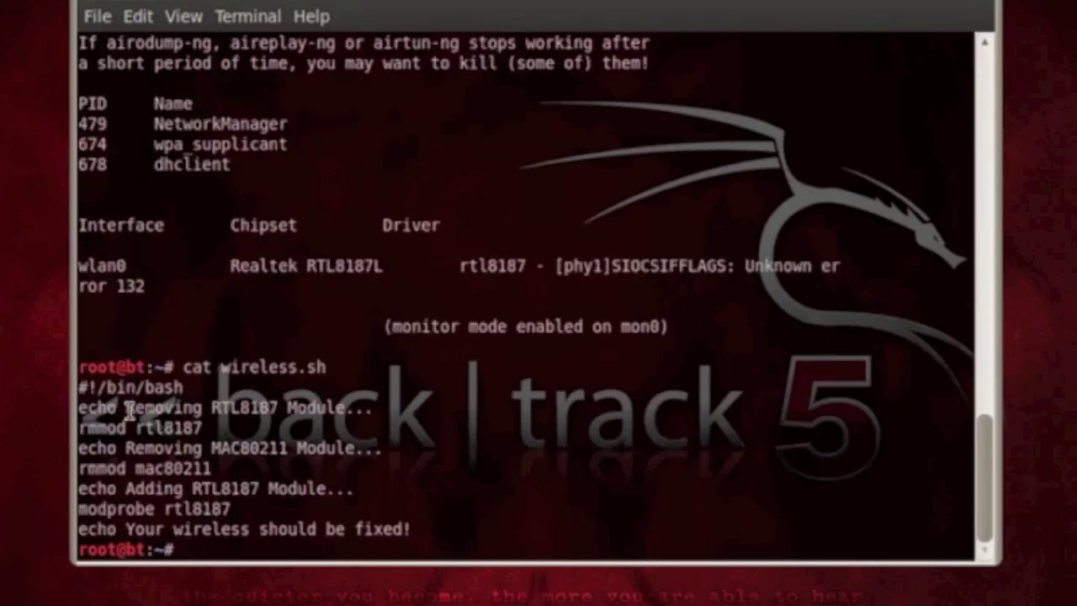
{"action": "left_click_drag", "start_coordinate": [79, 387], "coordinate": [188, 387]}
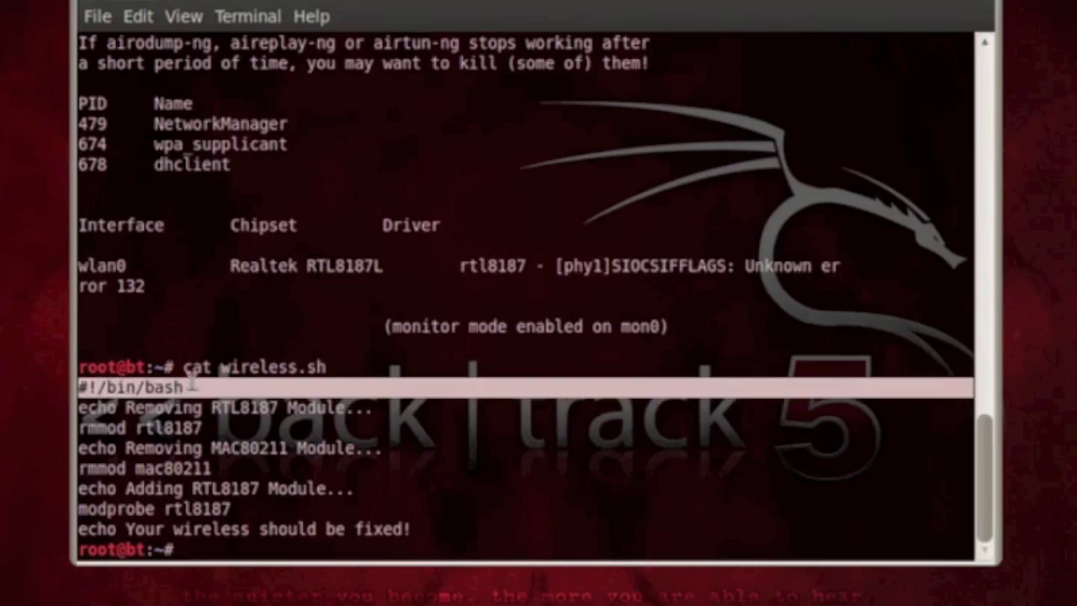
{"action": "left_click_drag", "start_coordinate": [309, 394], "coordinate": [215, 409]}
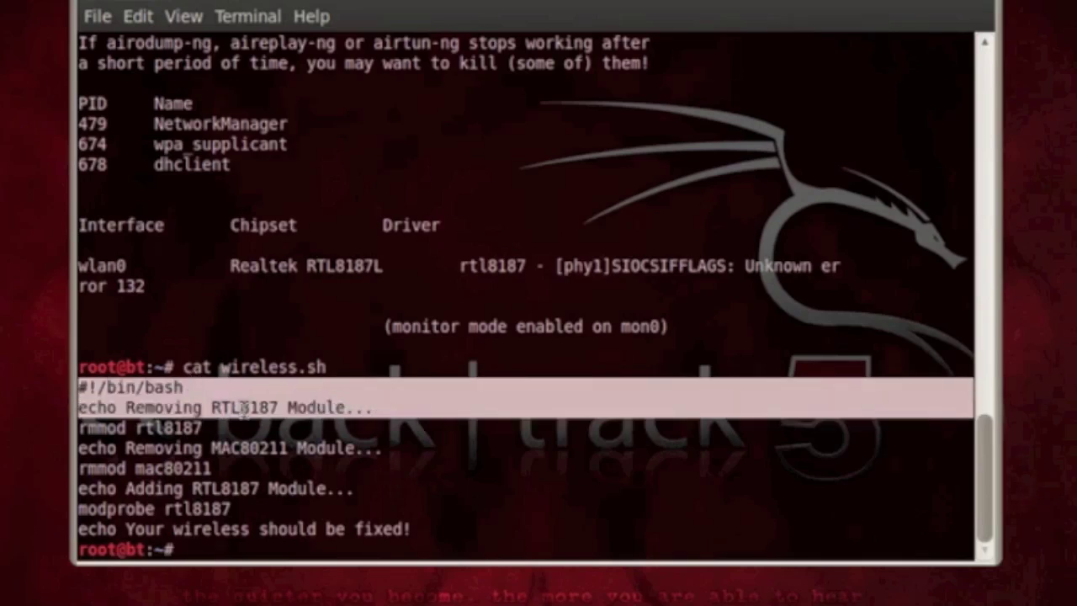
{"action": "left_click", "coordinate": [134, 439]}
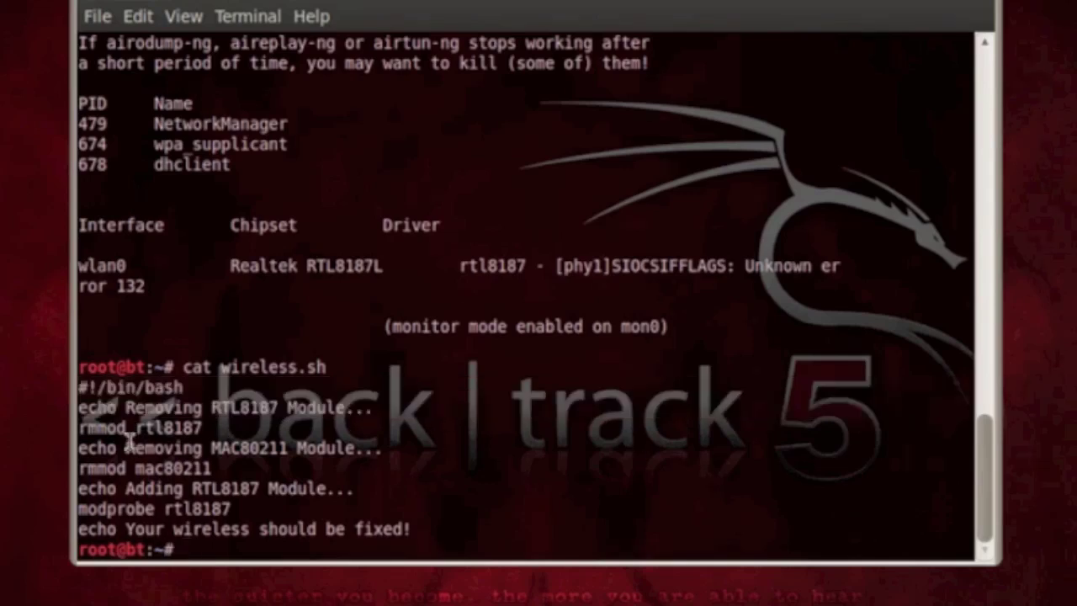
{"action": "left_click_drag", "start_coordinate": [77, 430], "coordinate": [204, 428]}
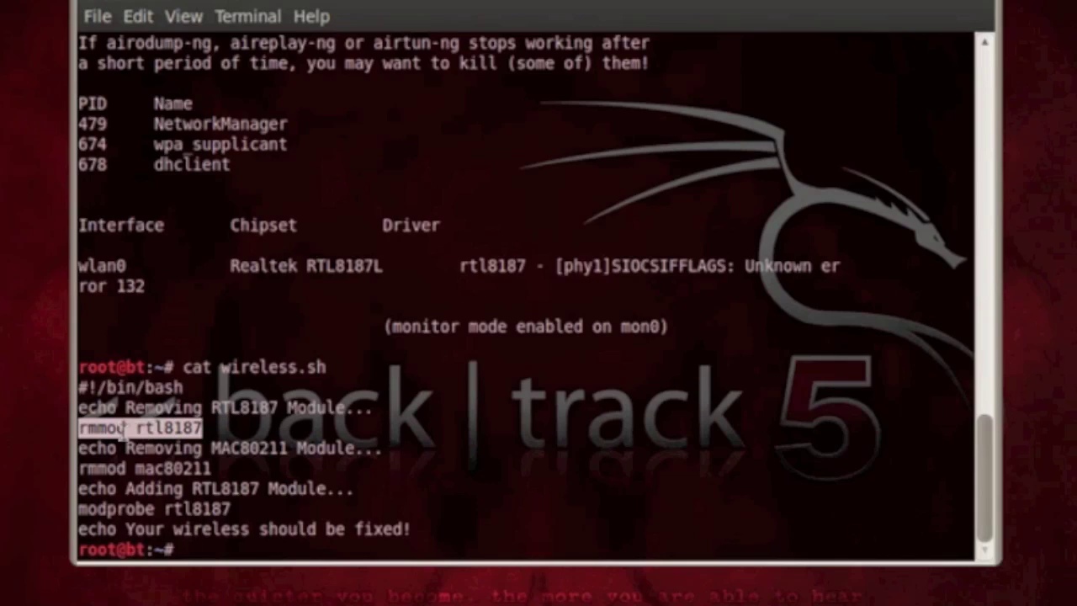
{"action": "left_click", "coordinate": [108, 438]}
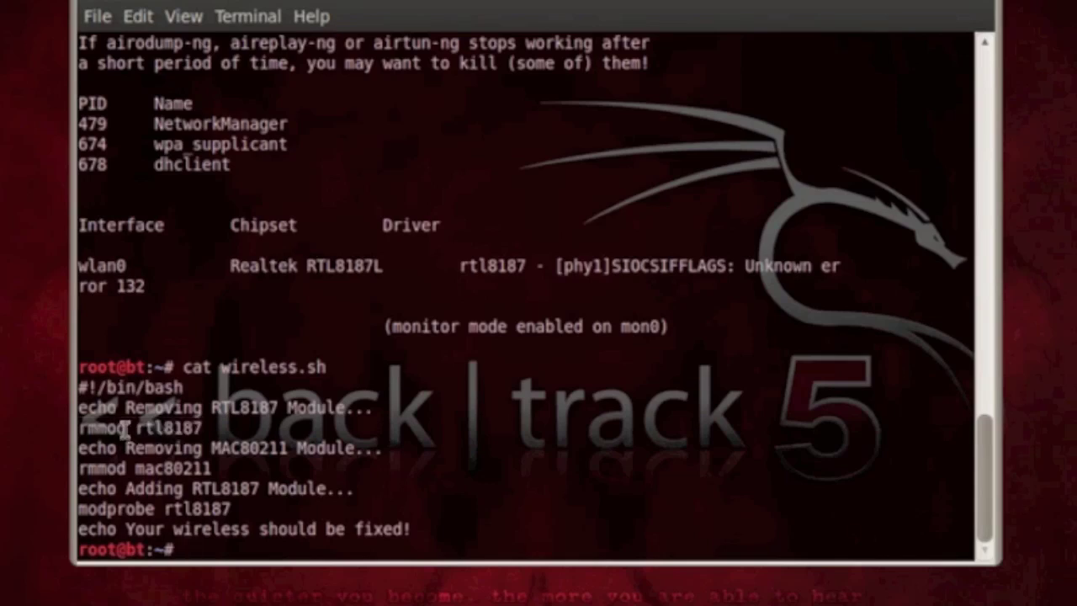
Narrow the terminal slightly and highlight the rmmod mac80211, Adding RTL8187 Module and final lines
{"action": "left_click_drag", "start_coordinate": [74, 451], "coordinate": [127, 454]}
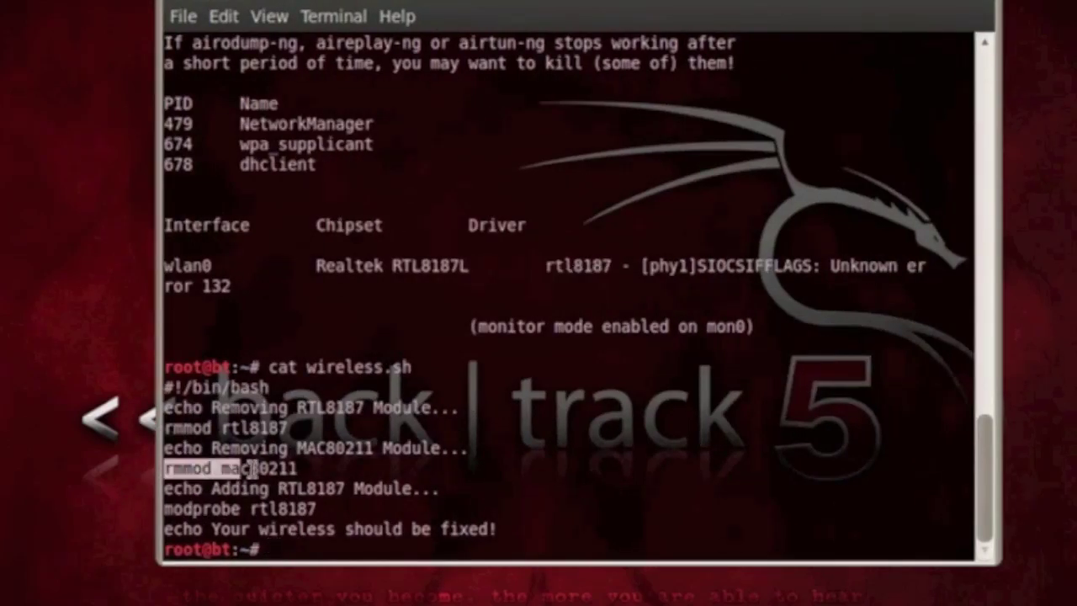
{"action": "left_click", "coordinate": [307, 468]}
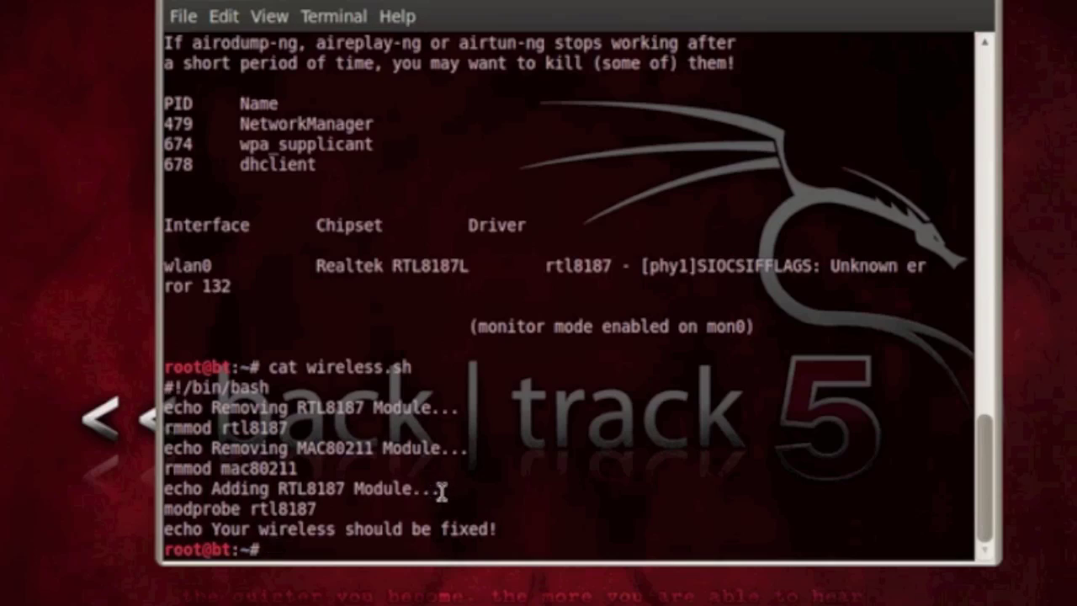
{"action": "left_click_drag", "start_coordinate": [439, 490], "coordinate": [212, 490]}
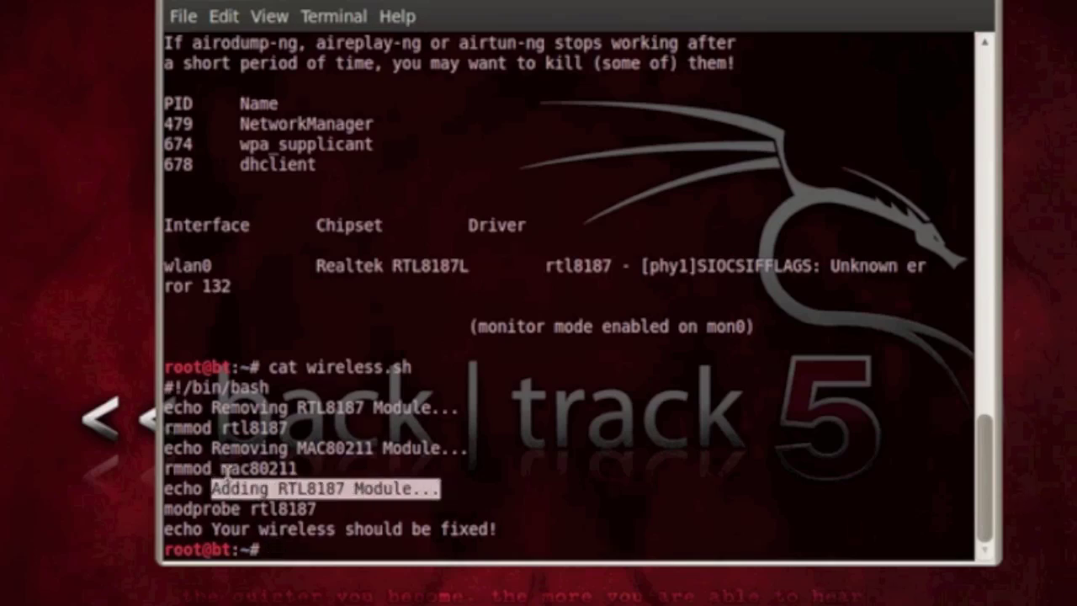
{"action": "left_click", "coordinate": [330, 510]}
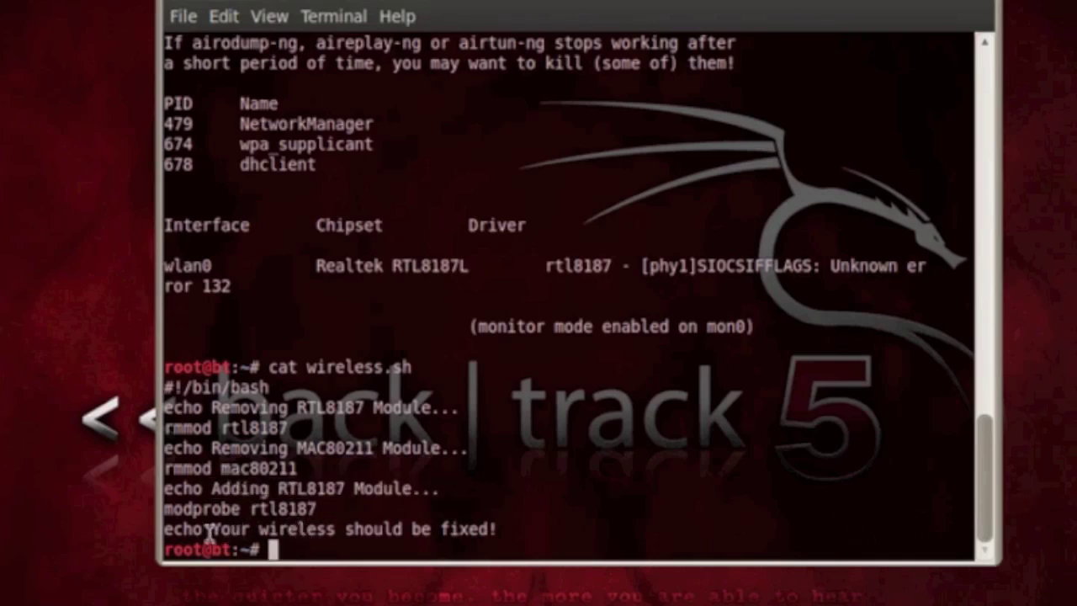
{"action": "left_click_drag", "start_coordinate": [165, 528], "coordinate": [222, 529]}
{"action": "left_click", "coordinate": [289, 527]}
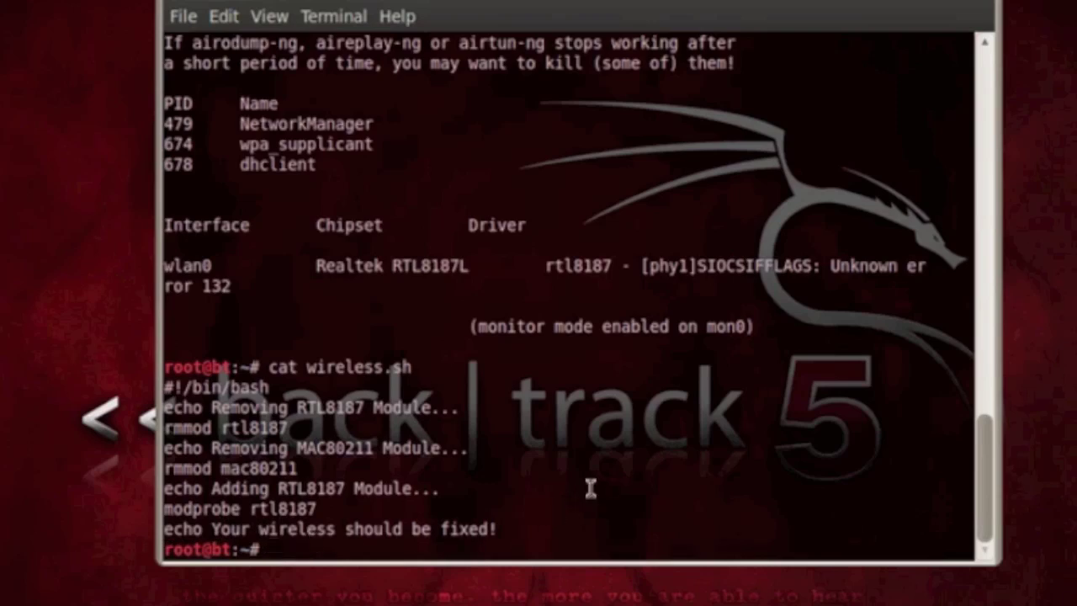
Run ./wireless.sh to reload the RTL8187 driver, then list interfaces with ifconfig
{"action": "type", "text": "./wireless.sh"}
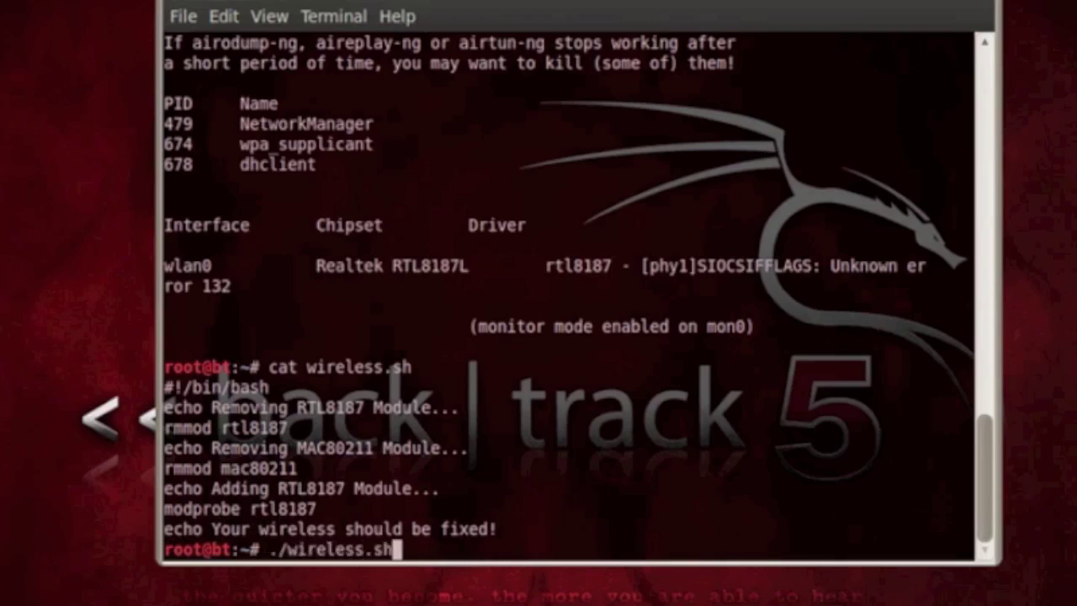
{"action": "key", "text": "Return"}
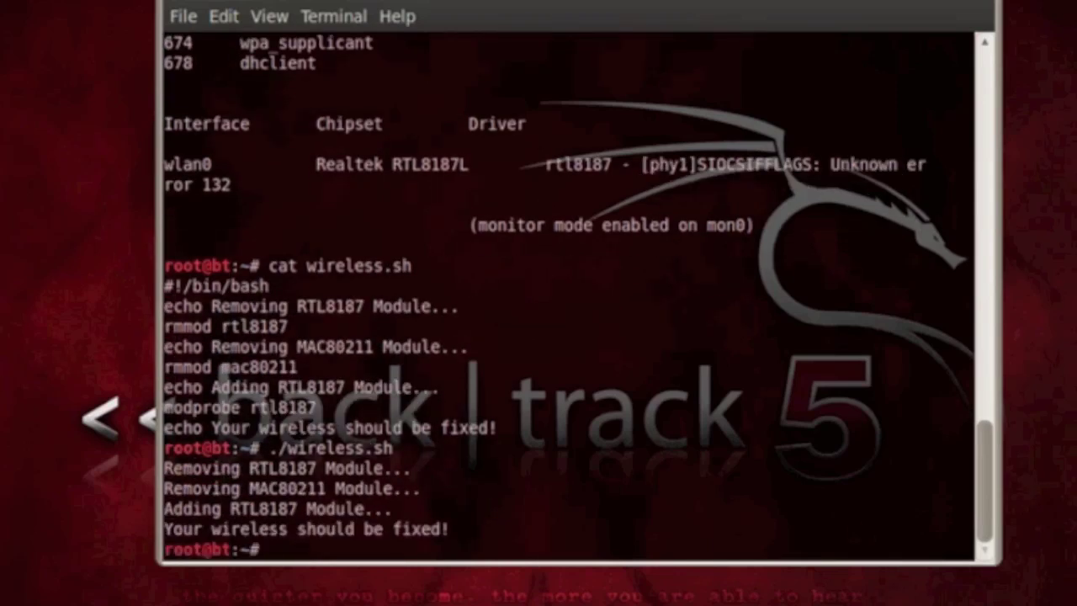
{"action": "type", "text": "ifconfig"}
{"action": "key", "text": "Return"}
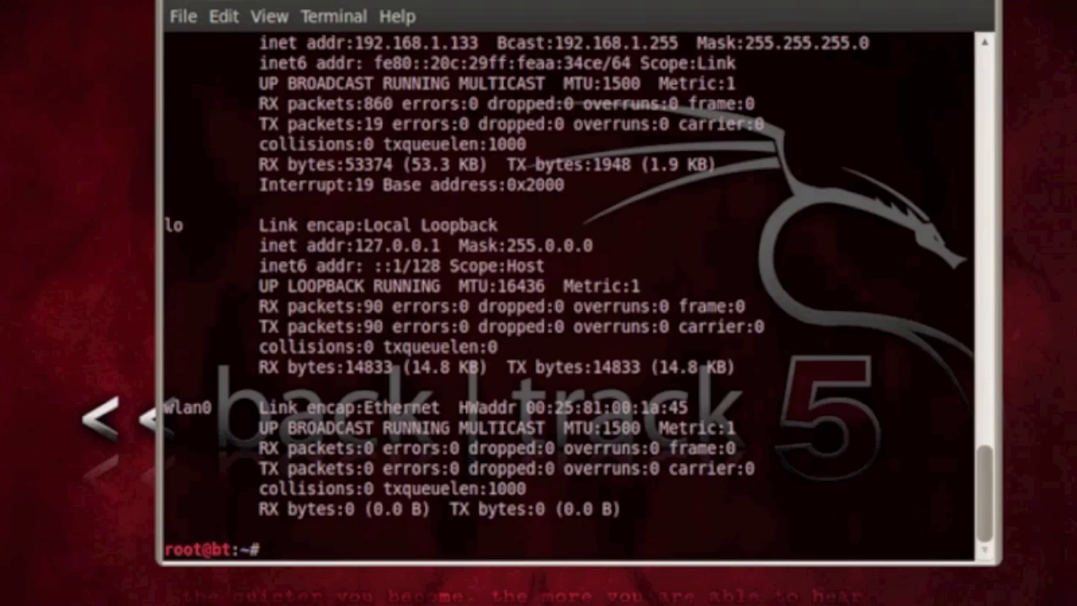
Check wlan0's Managed mode with iwconfig, then start typing 'airmon-ng start wlan0'
{"action": "type", "text": "iwconf"}
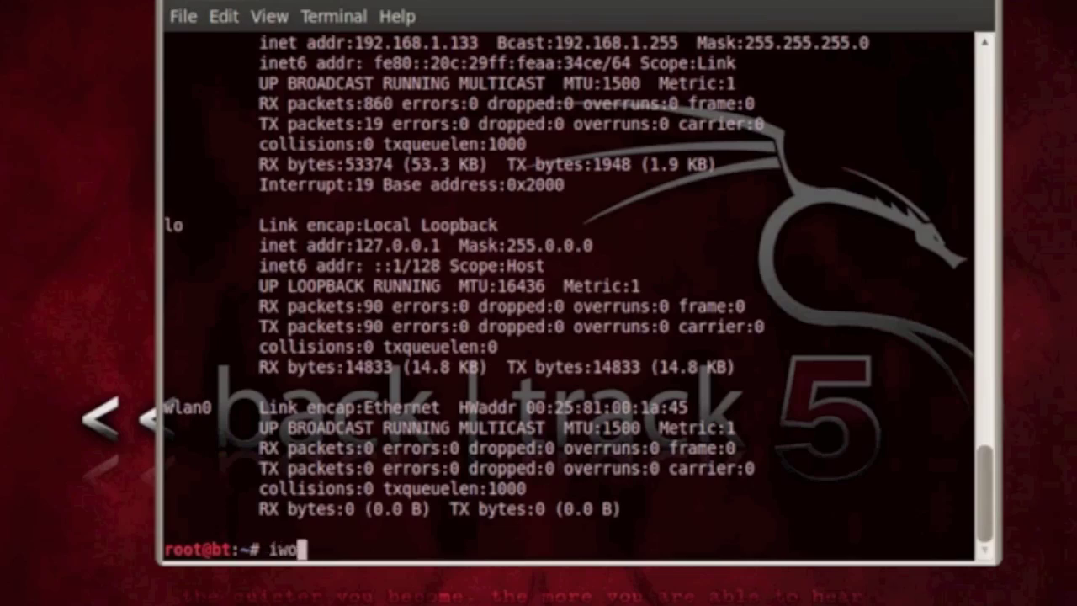
{"action": "key", "text": "BackSpace"}
{"action": "key", "text": "BackSpace"}
{"action": "key", "text": "BackSpace"}
{"action": "key", "text": "BackSpace"}
{"action": "type", "text": "config"}
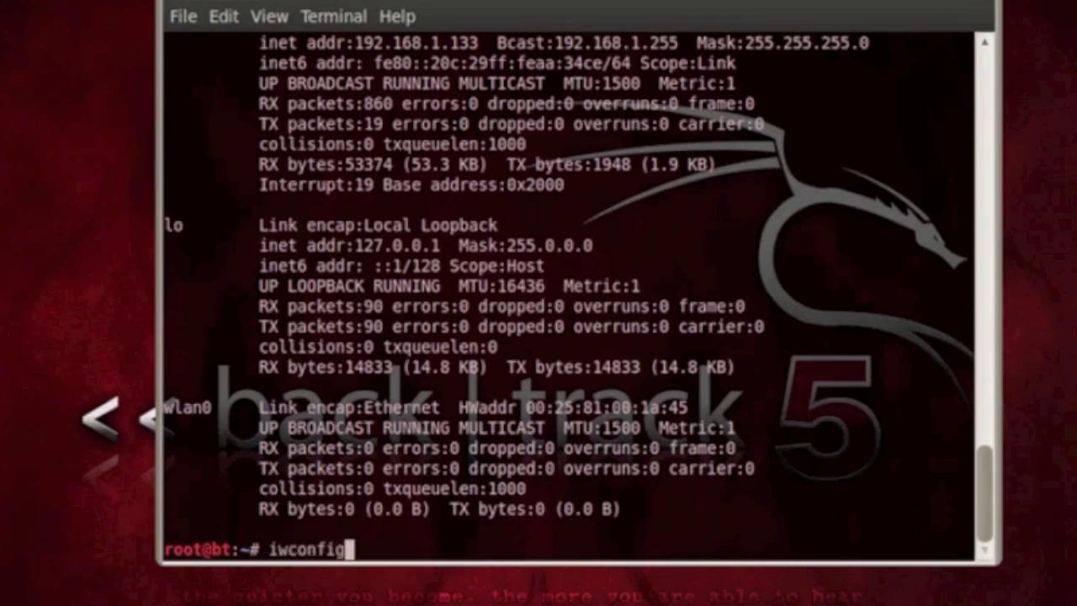
{"action": "key", "text": "Return"}
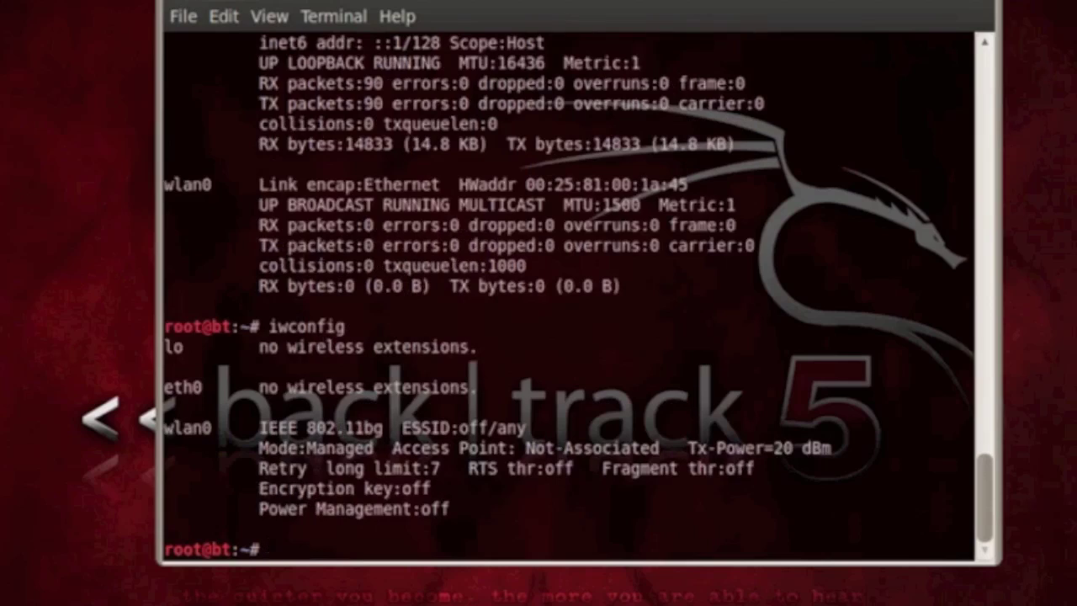
Enable monitor mode on wlan0 as mon0 with airmon-ng start wlan0, then enter iwconfig
{"action": "type", "text": "iirmon-ng s"}
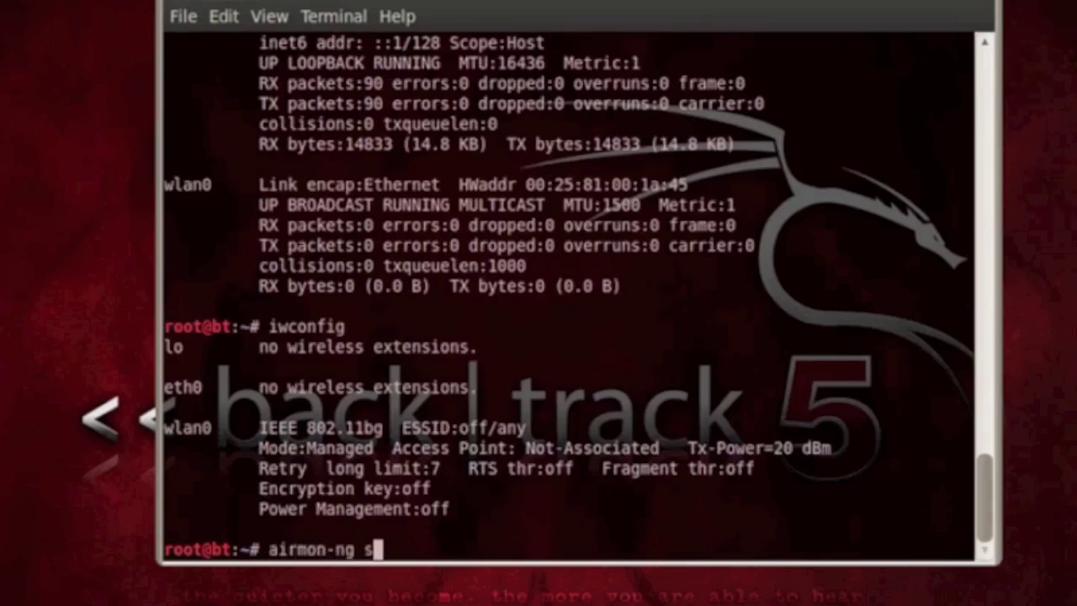
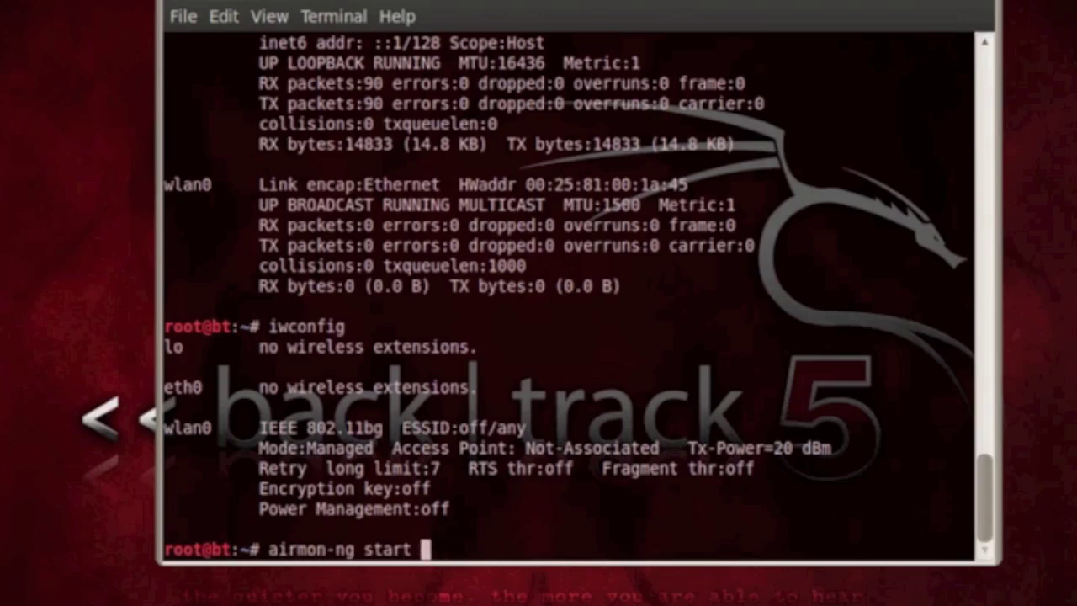
Check wlan0's Managed mode with iwconfig, then start typing 'airmon-ng start wlan0'
Enable monitor mode on wlan0 as mon0 with airmon-ng start wlan0, then enter iwconfig
{"action": "type", "text": "tart wlan0"}
{"action": "key", "text": "Return"}
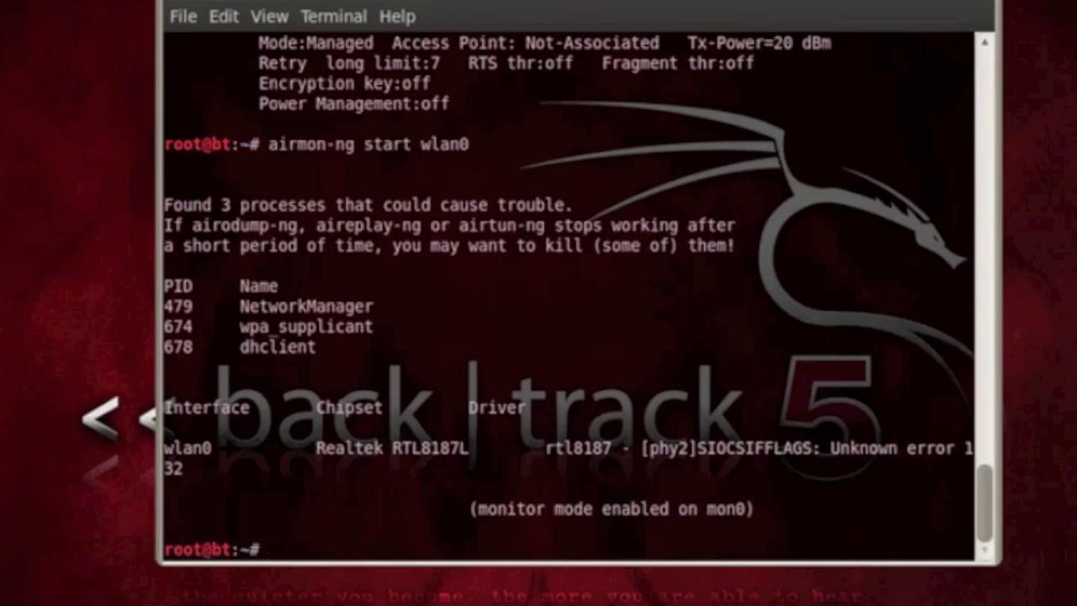
{"action": "type", "text": "iwconfig"}
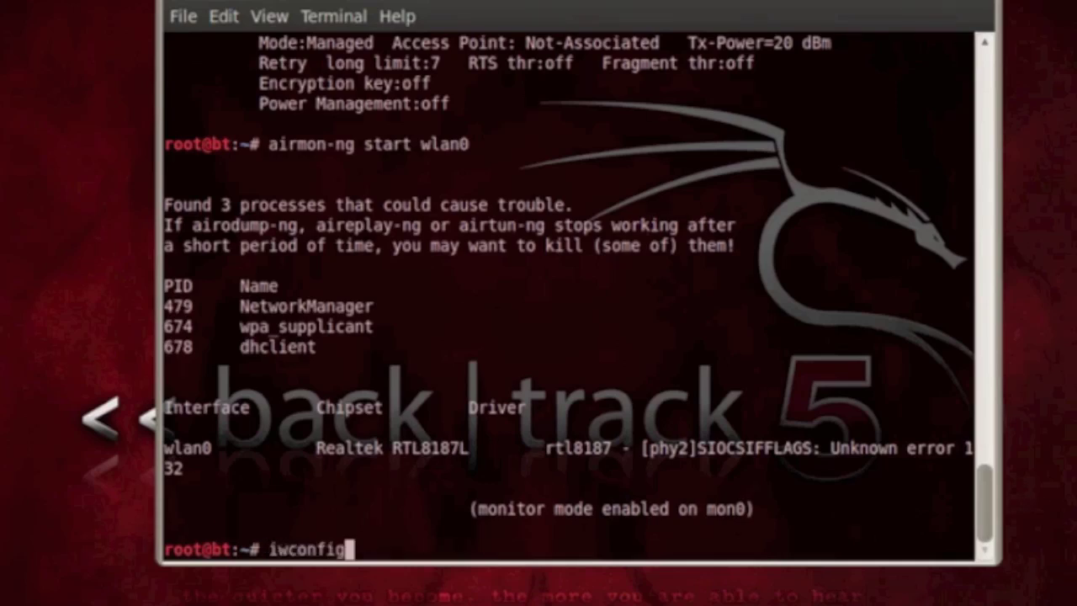
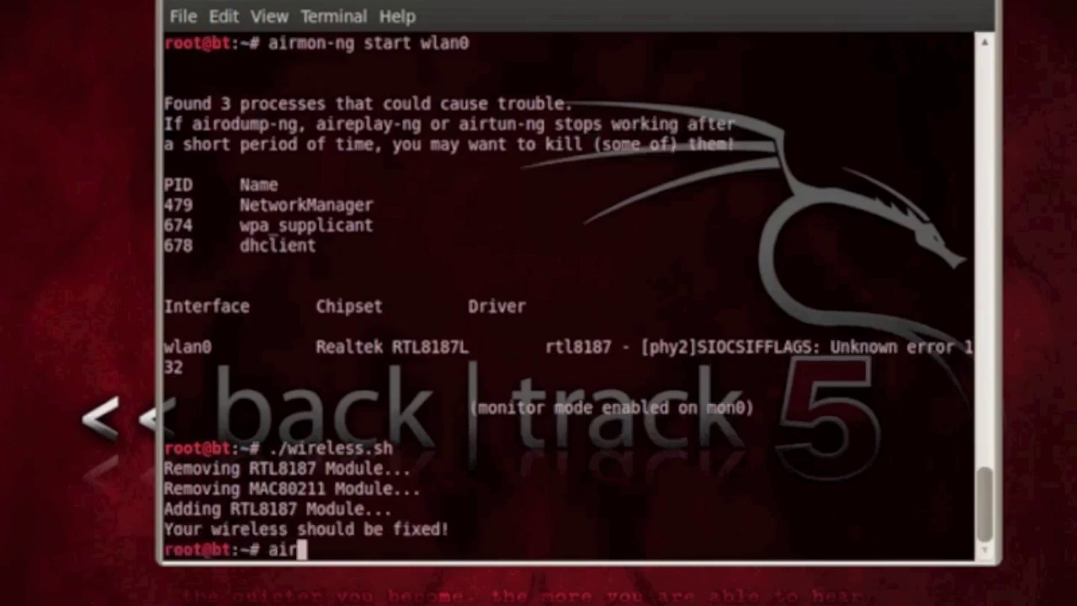
Run 'airmon-ng start wlan0' to enable monitor mode on mon0
{"action": "type", "text": "mon-ng s"}
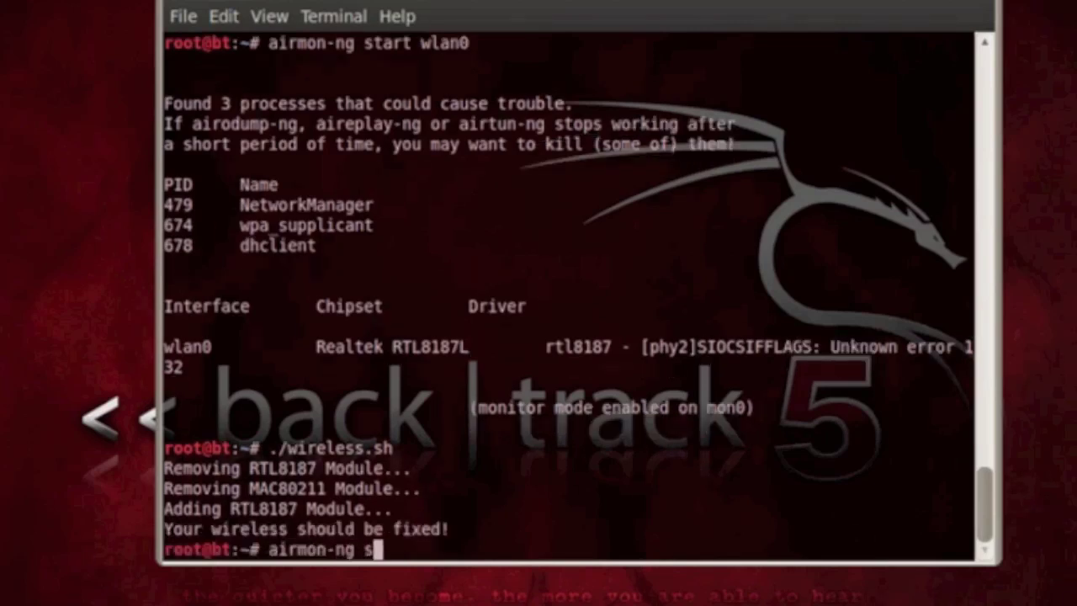
{"action": "type", "text": "tart wlan0"}
{"action": "key", "text": "Return"}
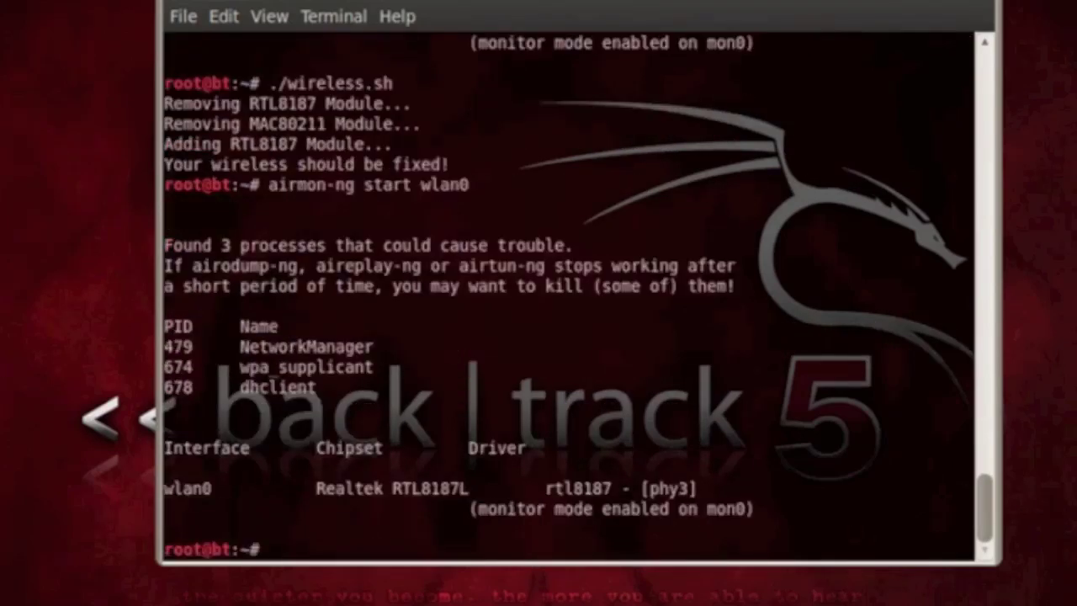
{"action": "scroll", "coordinate": [685, 272], "scroll_direction": "up", "scroll_amount": 4}
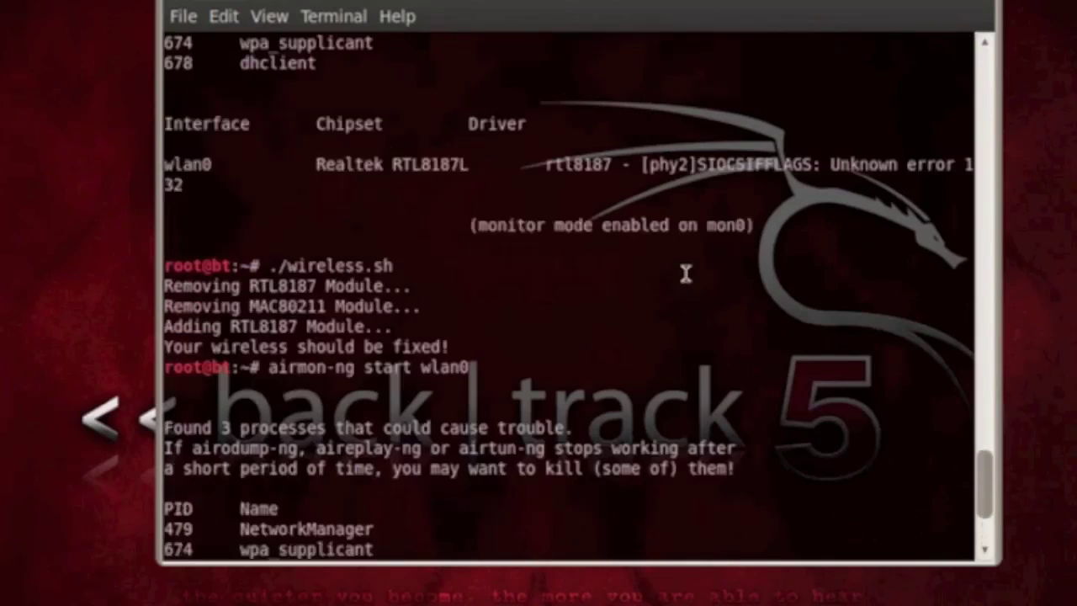
{"action": "left_click_drag", "start_coordinate": [671, 222], "coordinate": [841, 221]}
{"action": "scroll", "coordinate": [837, 362], "scroll_direction": "down", "scroll_amount": 4}
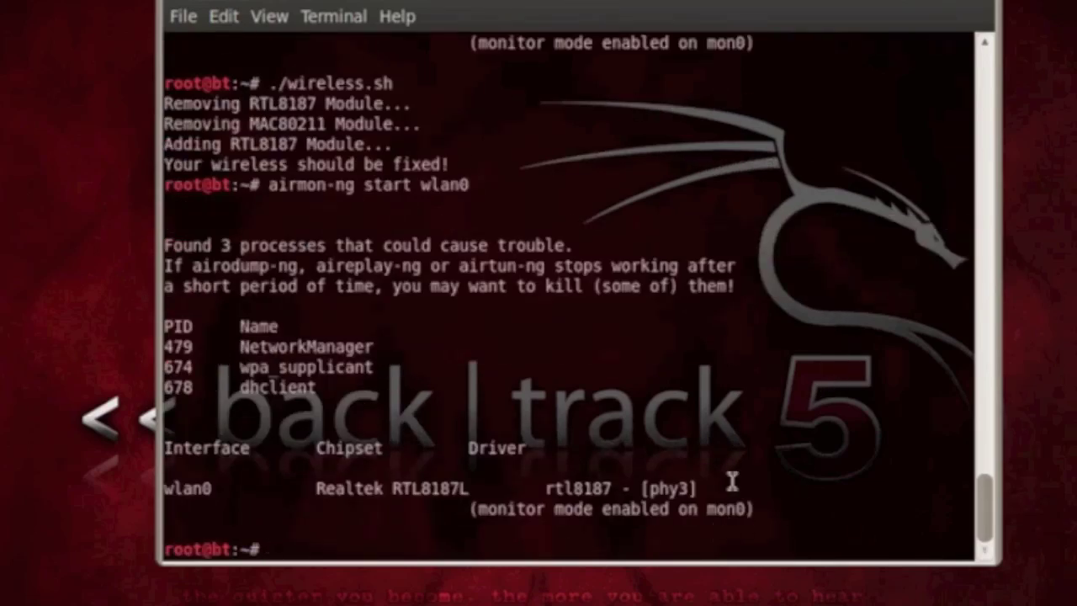
{"action": "scroll", "coordinate": [731, 477], "scroll_direction": "up", "scroll_amount": 3}
{"action": "scroll", "coordinate": [731, 455], "scroll_direction": "down", "scroll_amount": 3}
Begin entering the 'airodump-ng mon0' scan command, typed so far as 'airodump-ng mon'
{"action": "type", "text": "airodump-ng mon"}
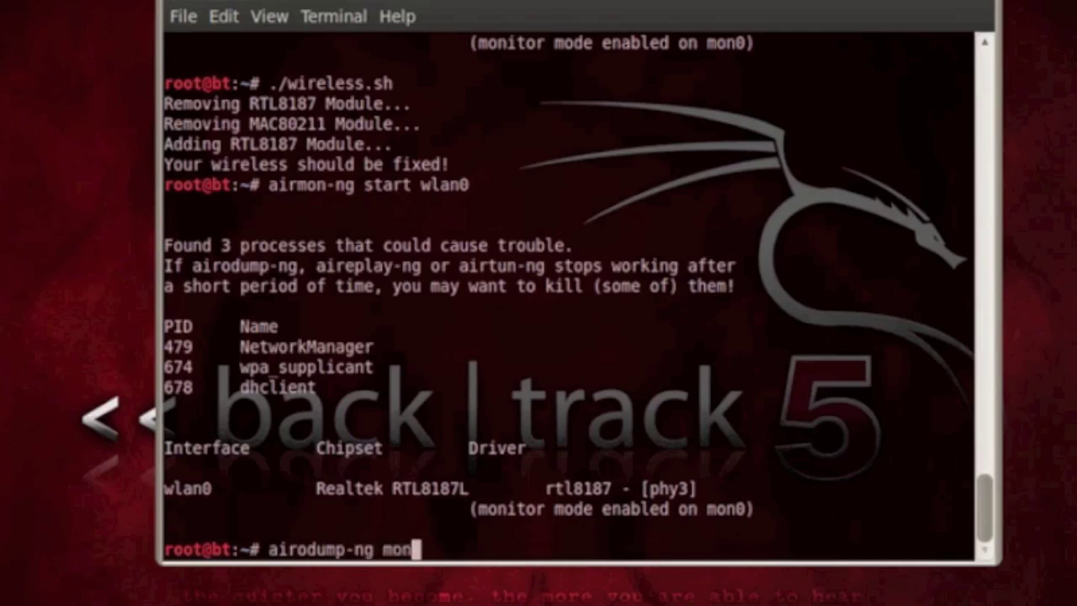
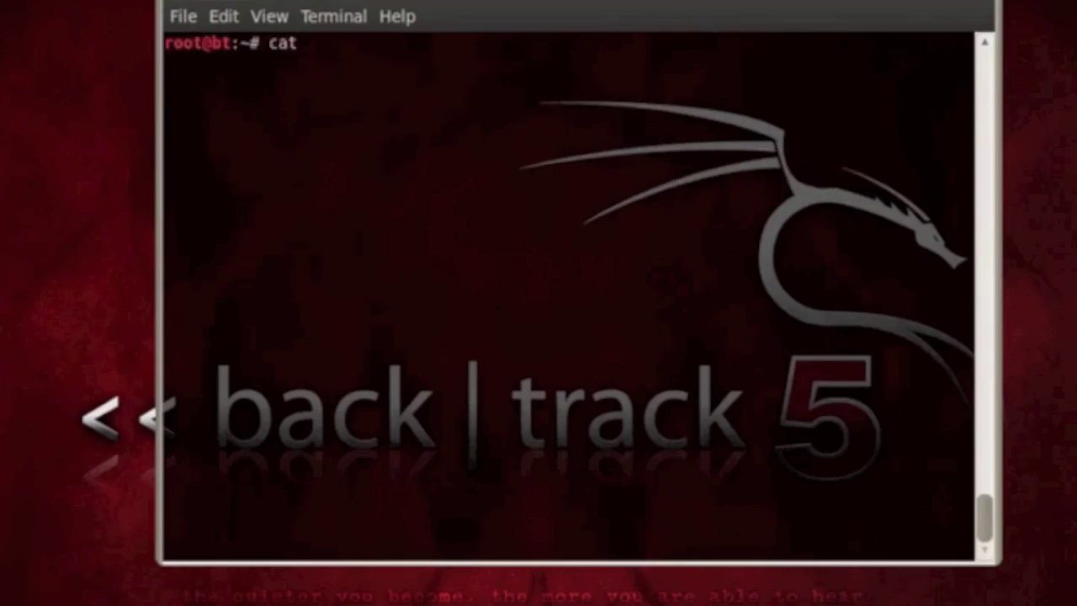
Run cat wireless.sh to print the script that removes and reloads the rtl8187 module
{"action": "type", "text": "./wireless.s"}
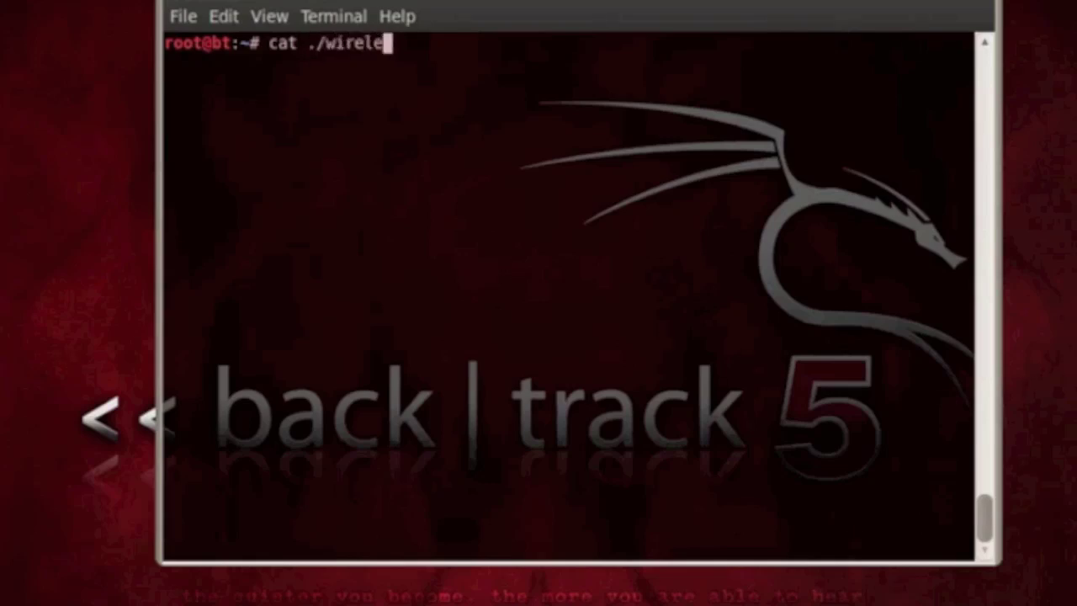
{"action": "key", "text": "BackSpace"}
{"action": "key", "text": "BackSpace"}
{"action": "key", "text": "BackSpace"}
{"action": "key", "text": "BackSpace"}
{"action": "key", "text": "BackSpace"}
{"action": "key", "text": "BackSpace"}
{"action": "key", "text": "BackSpace"}
{"action": "key", "text": "BackSpace"}
{"action": "key", "text": "BackSpace"}
{"action": "key", "text": "BackSpace"}
{"action": "key", "text": "BackSpace"}
{"action": "key", "text": "BackSpace"}
{"action": "key", "text": "BackSpace"}
{"action": "key", "text": "BackSpace"}
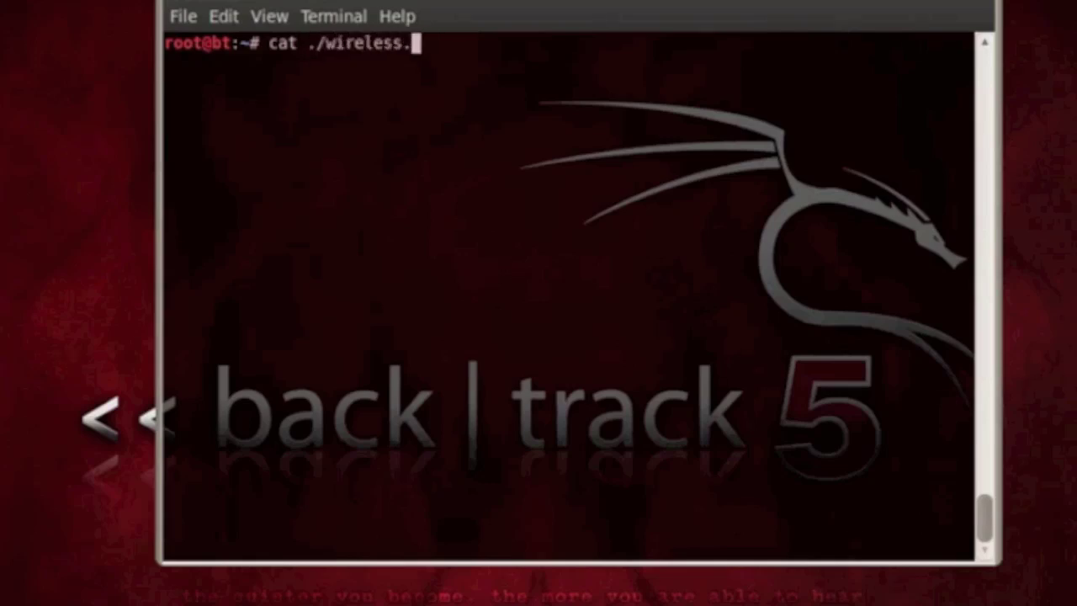
{"action": "type", "text": "t w"}
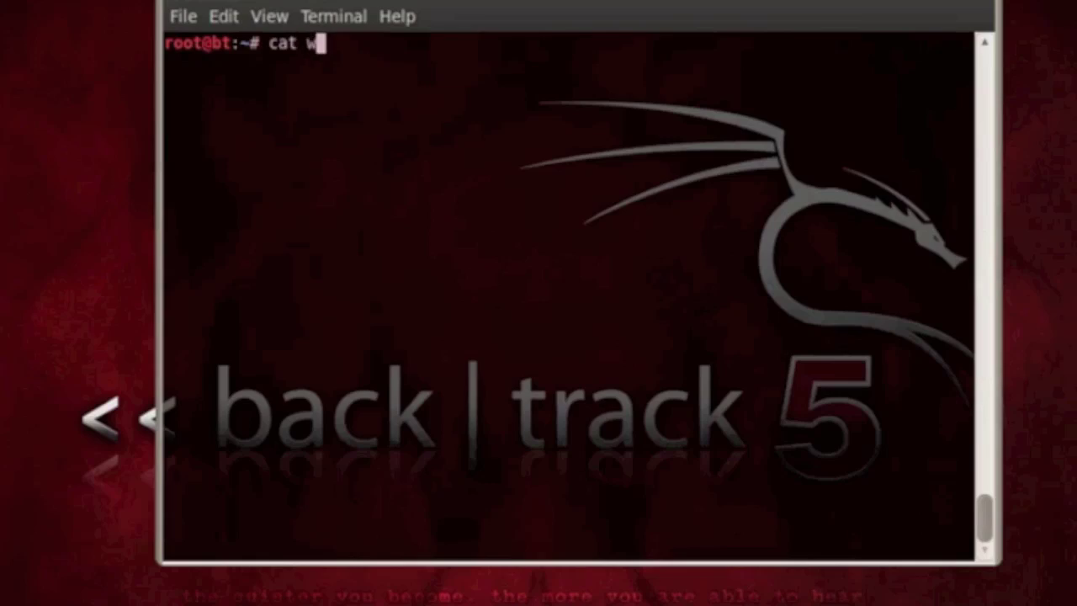
{"action": "type", "text": "ireless.sh"}
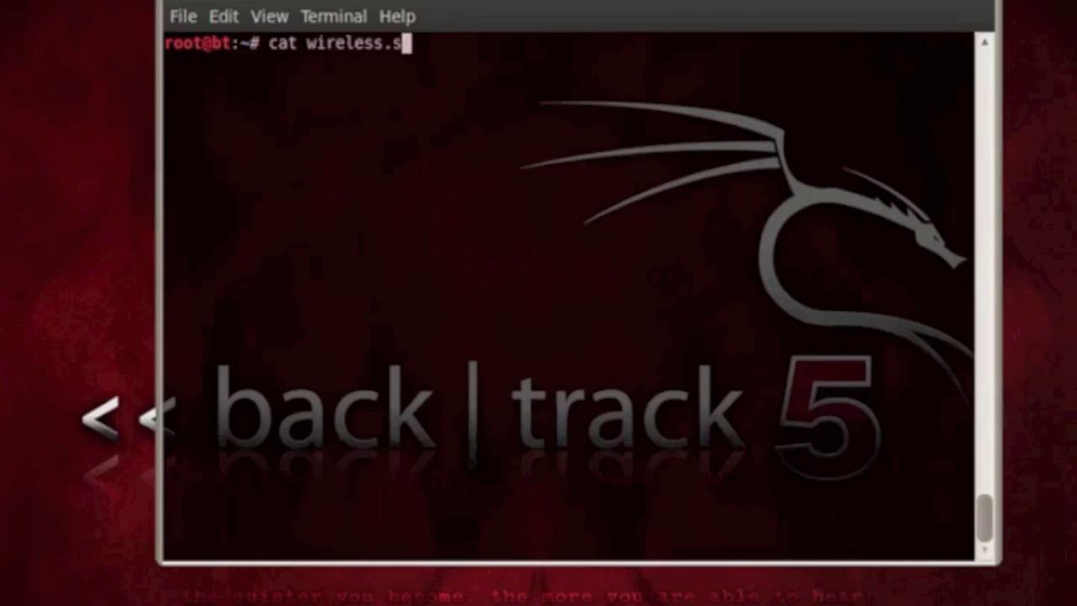
{"action": "key", "text": "Return"}
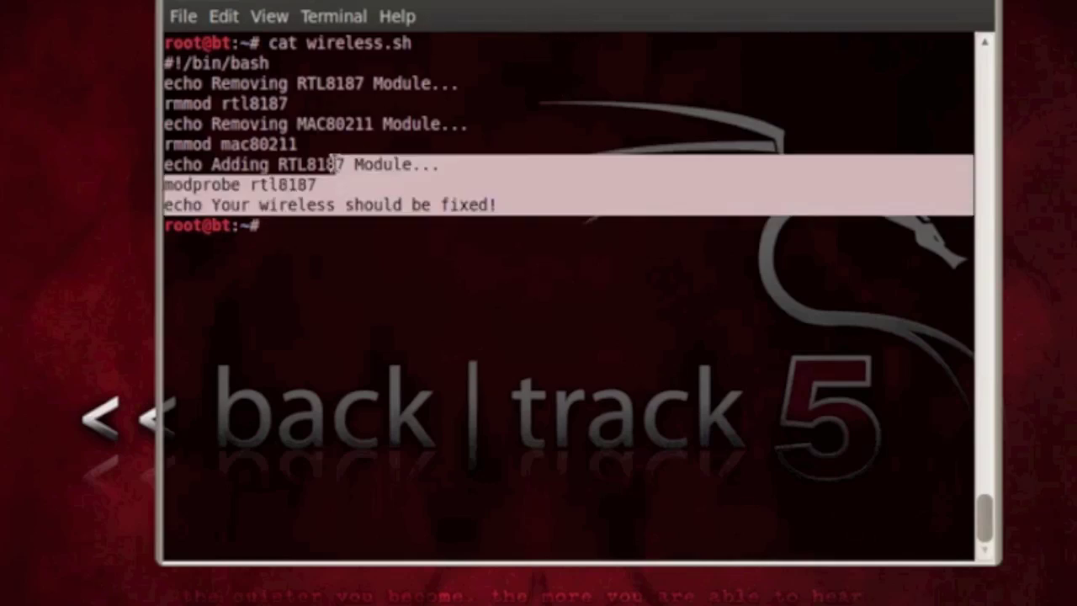
{"action": "left_click_drag", "start_coordinate": [338, 164], "coordinate": [233, 65]}
{"action": "left_click", "coordinate": [181, 53]}
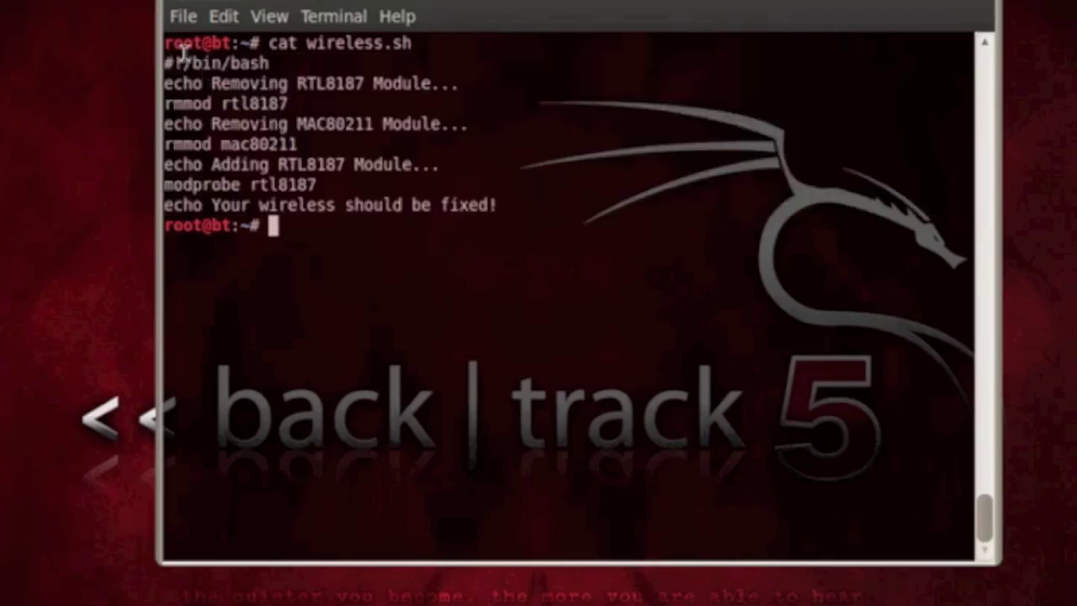
{"action": "left_click_drag", "start_coordinate": [167, 58], "coordinate": [498, 206]}
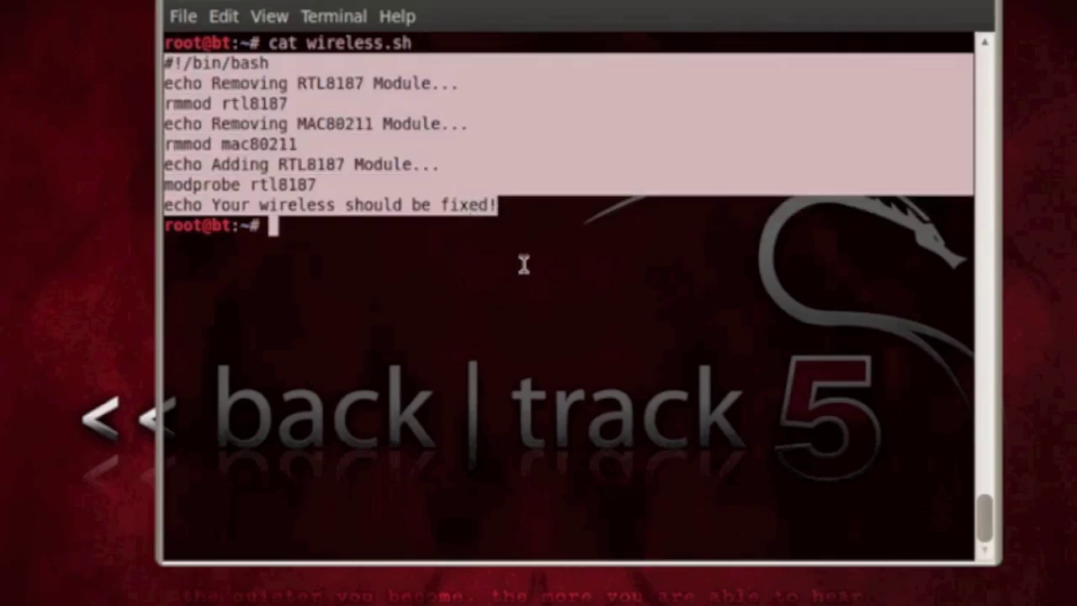
{"action": "left_click", "coordinate": [519, 269]}
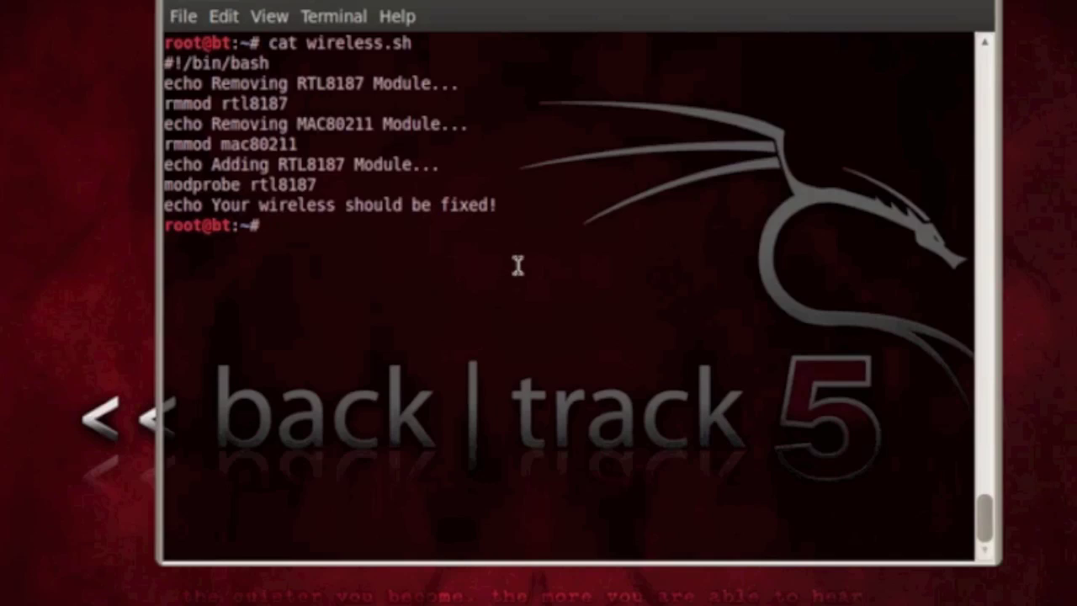